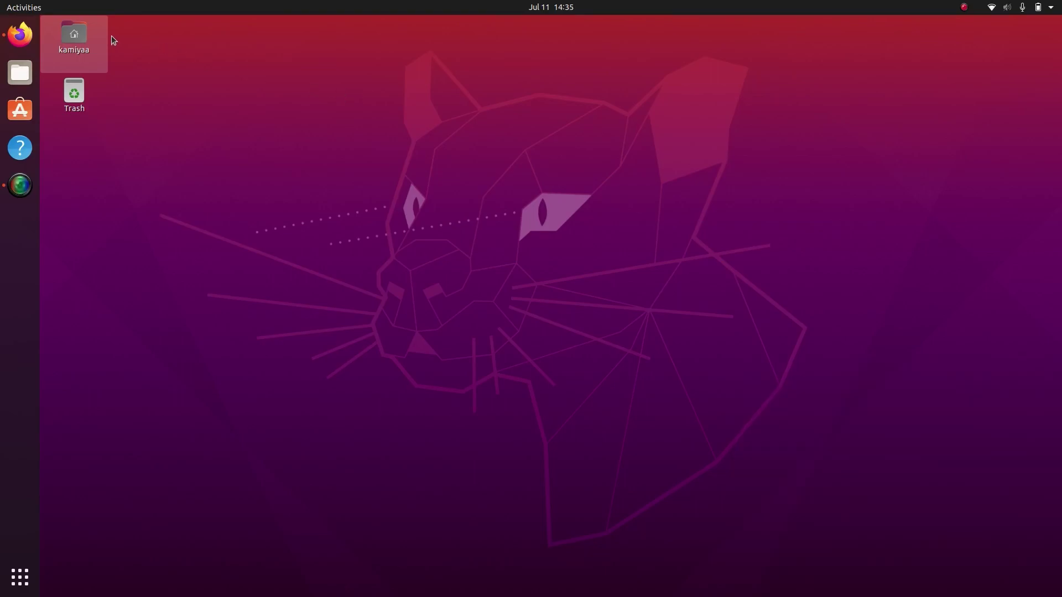
Search Firefox for 'gentoo handbook amd64' and open the Gentoo AMD64 Handbook wiki page, zoomed in
{"action": "left_click", "coordinate": [14, 35]}
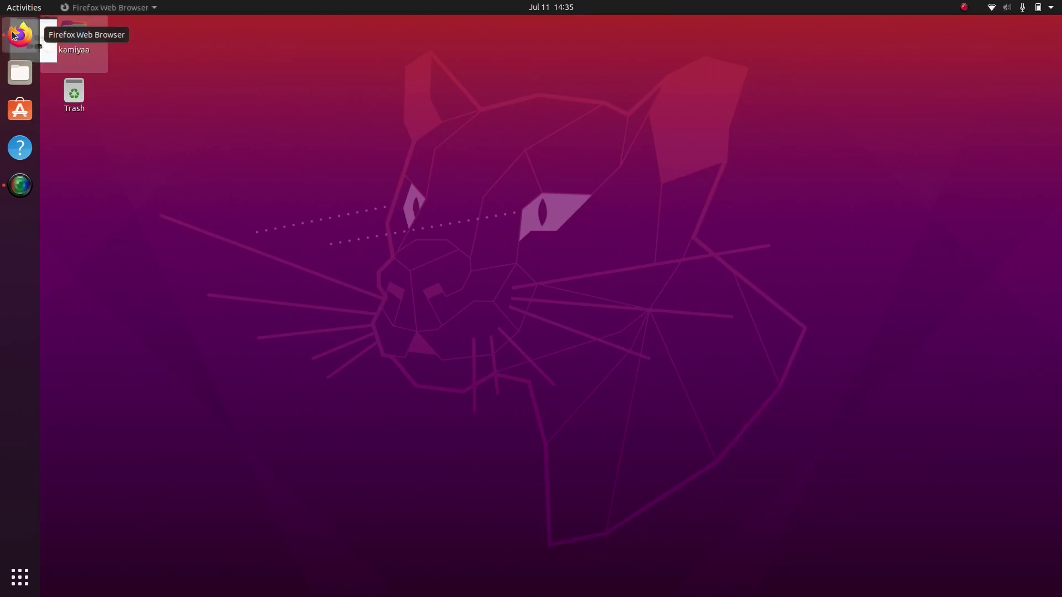
{"action": "type", "text": "gentoo handbook amd64"}
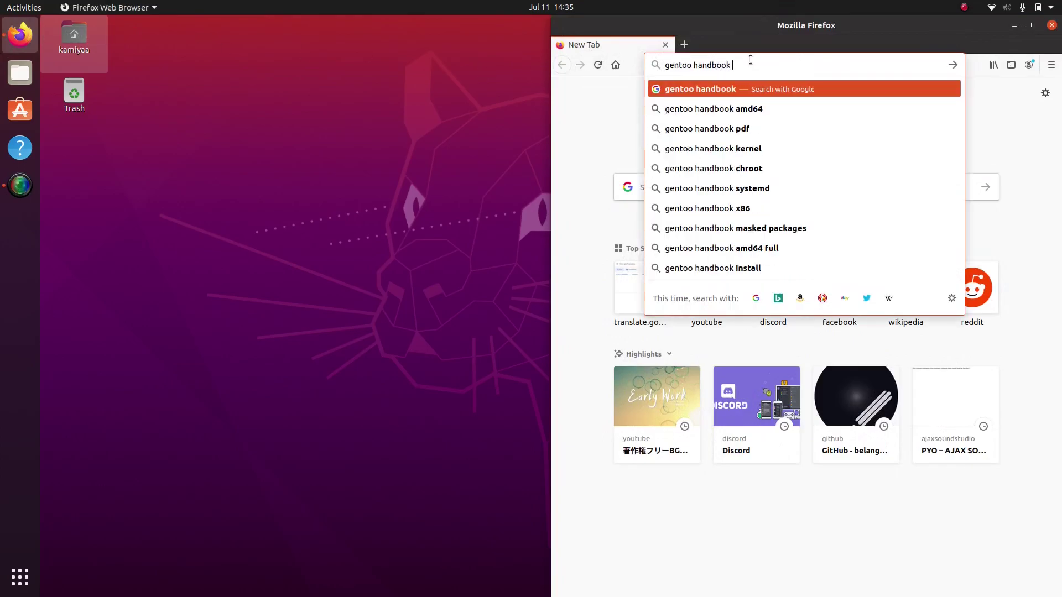
{"action": "key", "text": "Return"}
{"action": "left_click", "coordinate": [726, 193]}
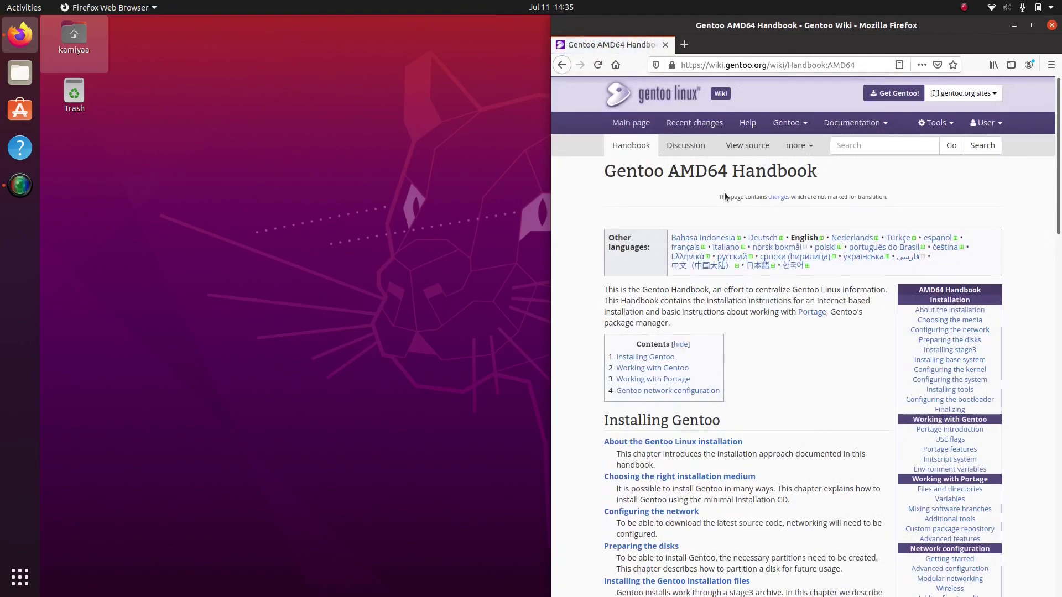
{"action": "key", "text": "ctrl+plus"}
{"action": "key", "text": "ctrl+plus"}
{"action": "key", "text": "ctrl+plus"}
{"action": "key", "text": "ctrl+plus"}
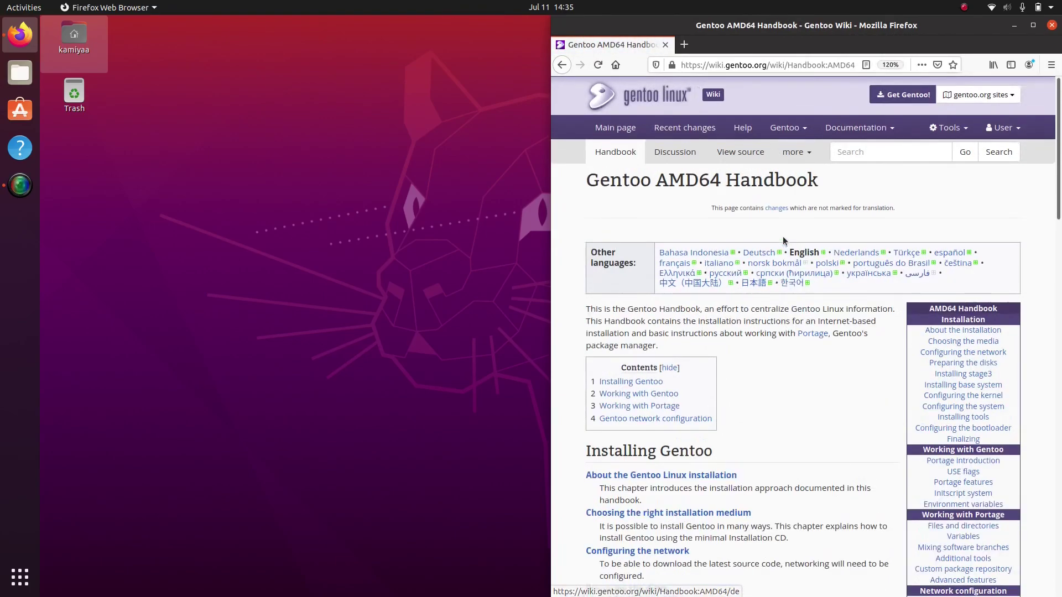
{"action": "scroll", "coordinate": [783, 241], "scroll_direction": "down", "scroll_amount": 5}
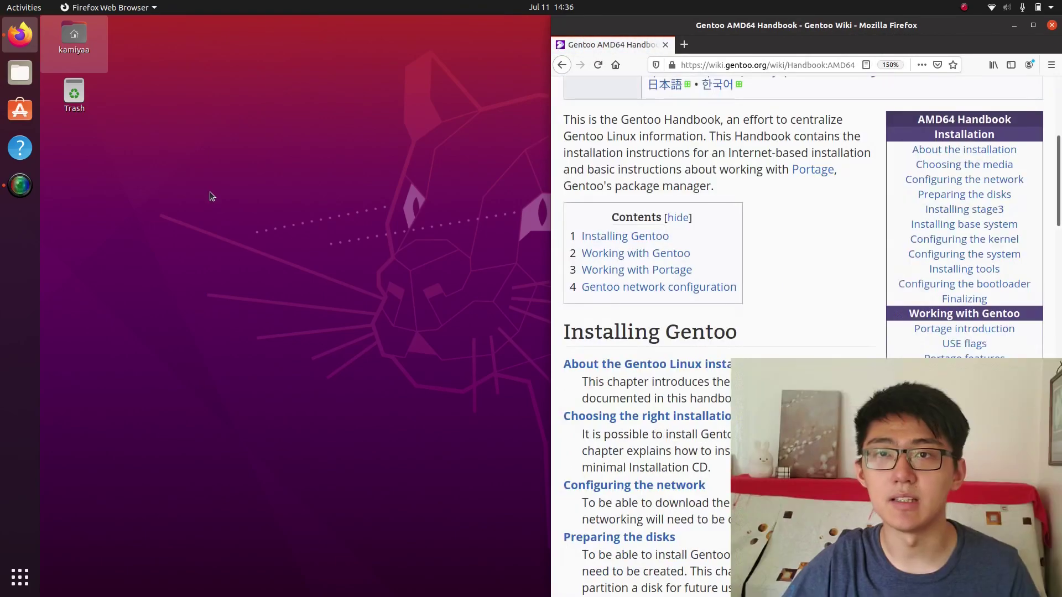
Open a terminal with enlarged text and tile it on the left half of the screen
{"action": "key", "text": "ctrl+alt+t"}
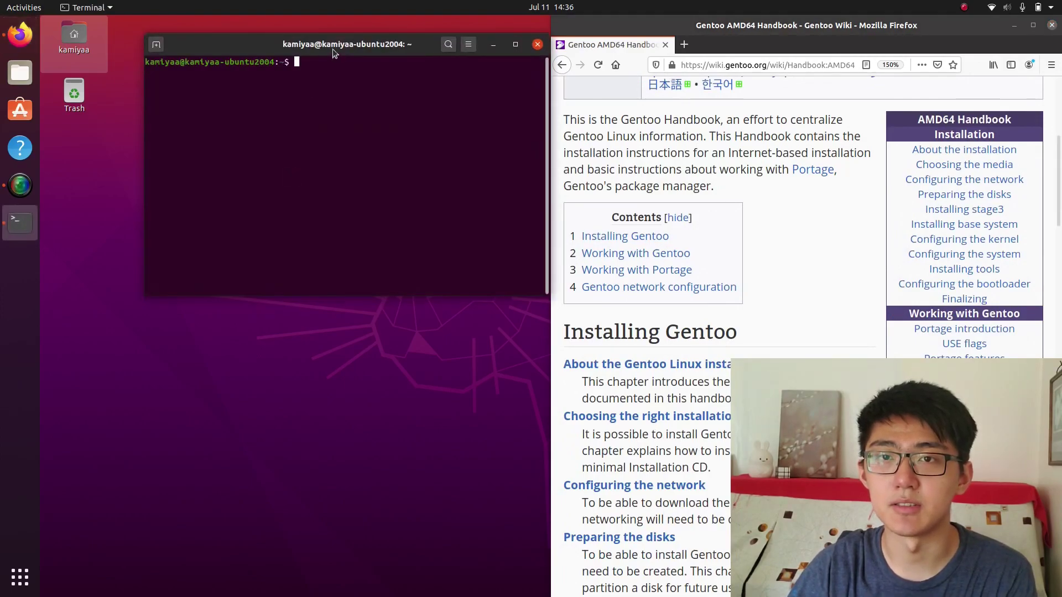
{"action": "left_click_drag", "start_coordinate": [334, 53], "coordinate": [257, 102]}
{"action": "key", "text": "ctrl+plus"}
{"action": "key", "text": "ctrl+plus"}
{"action": "key", "text": "ctrl+plus"}
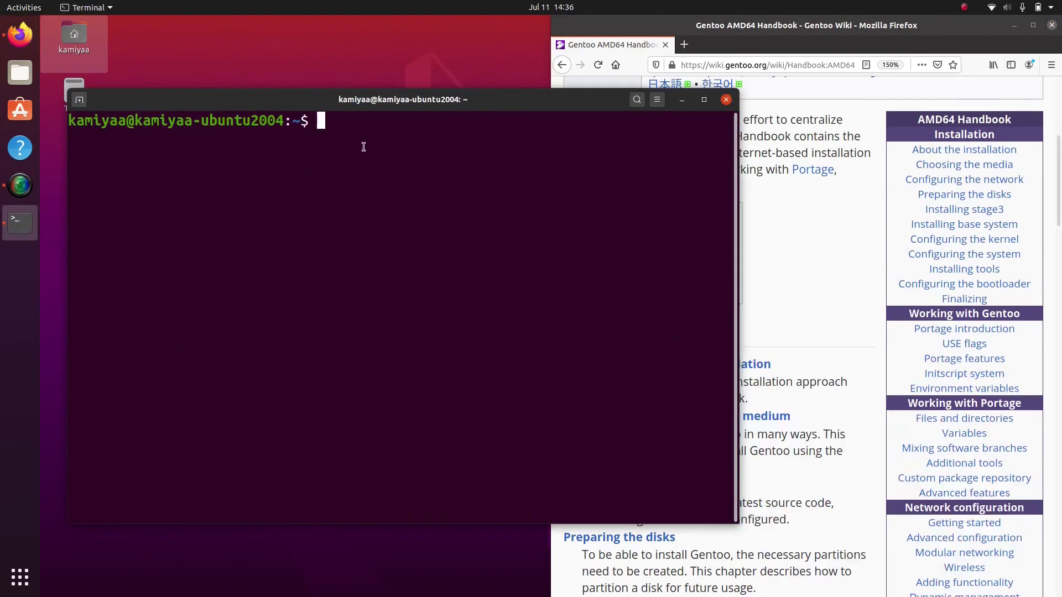
{"action": "left_click_drag", "start_coordinate": [397, 99], "coordinate": [2, 193]}
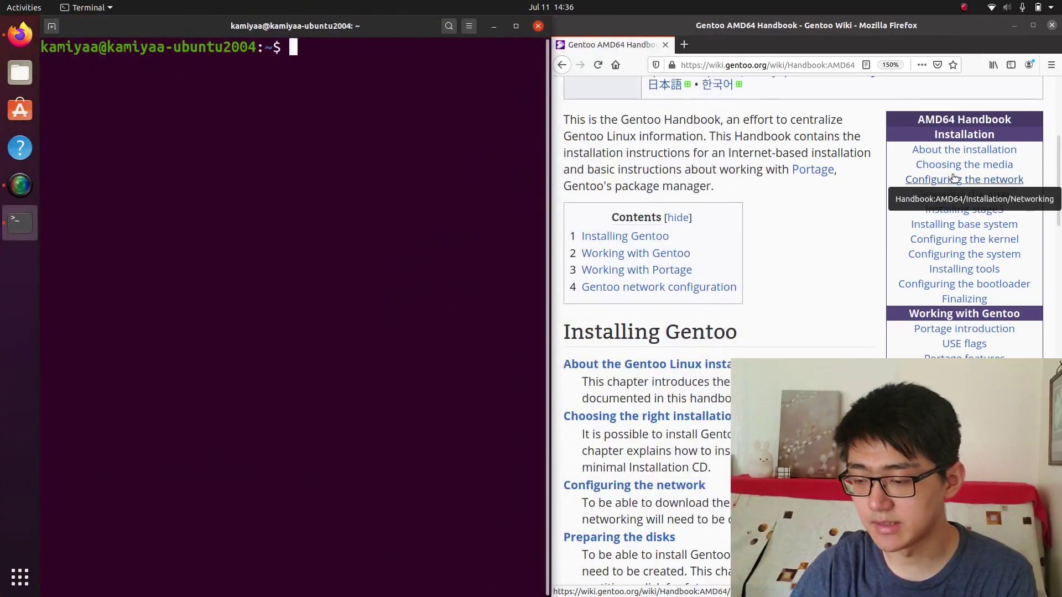
Confirm Wi-Fi is connected, then open the handbook's Preparing the disks page
{"action": "left_click", "coordinate": [953, 178]}
{"action": "left_click", "coordinate": [1023, 7]}
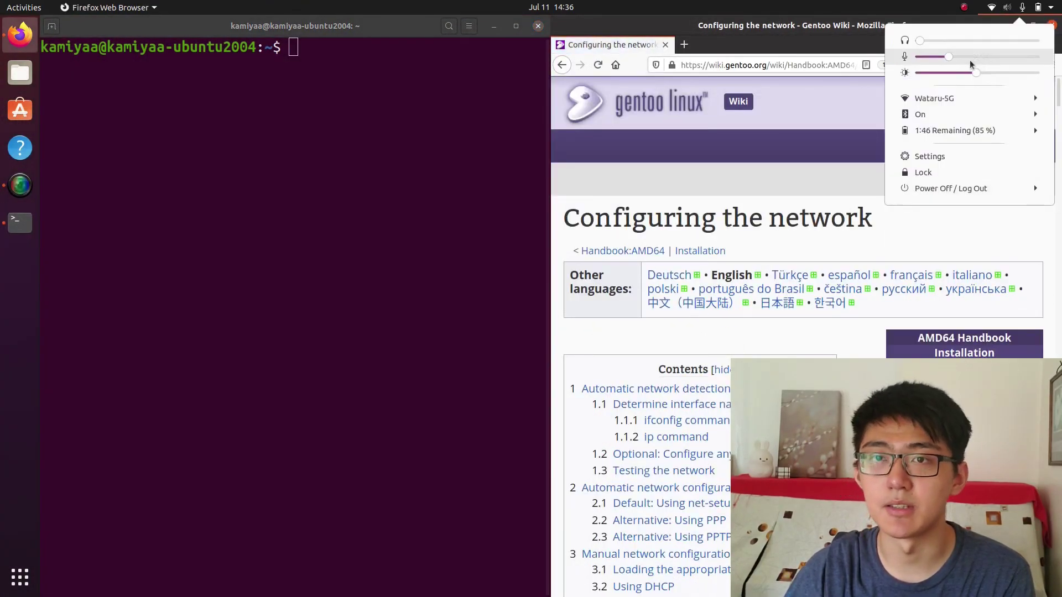
{"action": "left_click", "coordinate": [947, 100]}
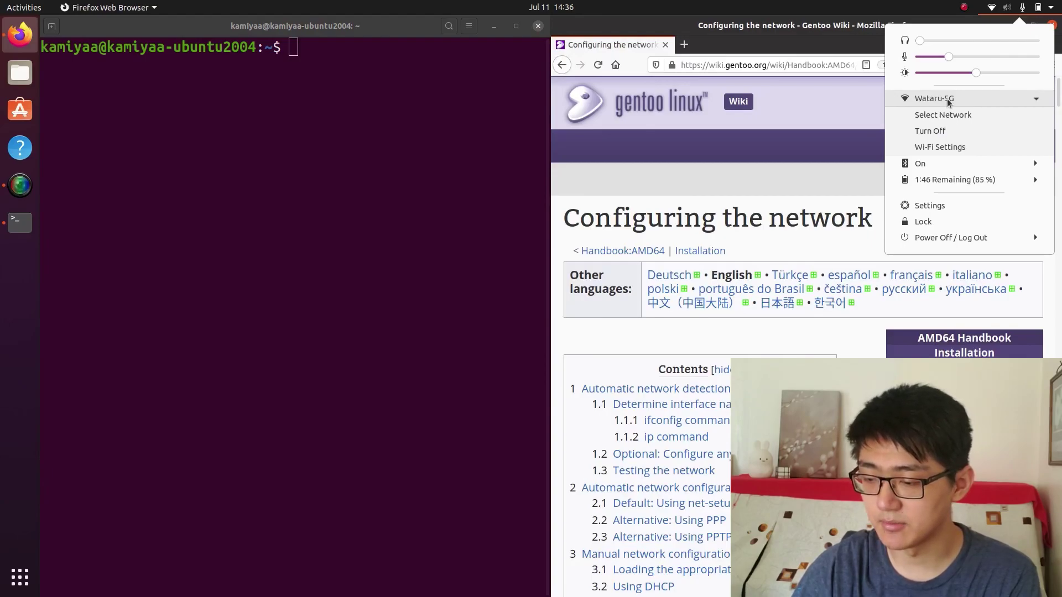
{"action": "left_click", "coordinate": [872, 358]}
{"action": "scroll", "coordinate": [872, 358], "scroll_direction": "down", "scroll_amount": 3}
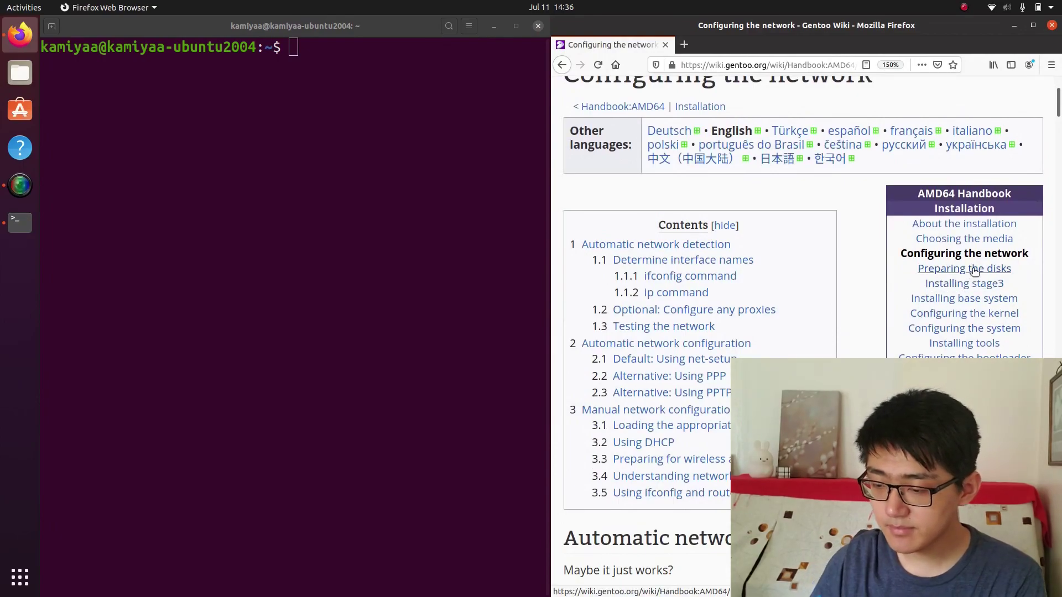
{"action": "left_click", "coordinate": [974, 269]}
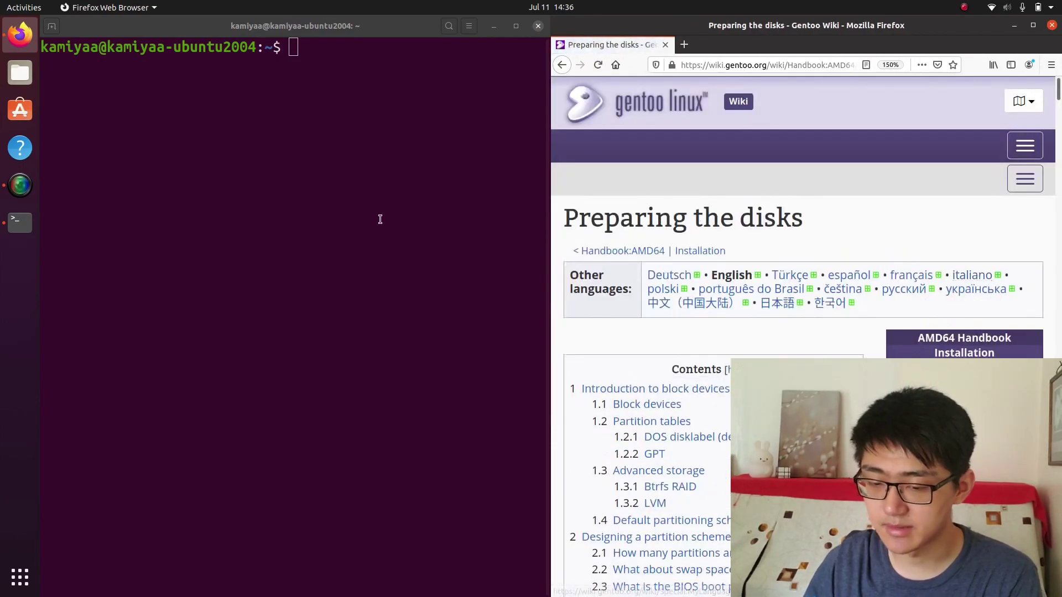
Start a root shell with sudo su and return to the home folder
{"action": "left_click", "coordinate": [380, 219]}
{"action": "type", "text": "sudo su"}
{"action": "key", "text": "Return"}
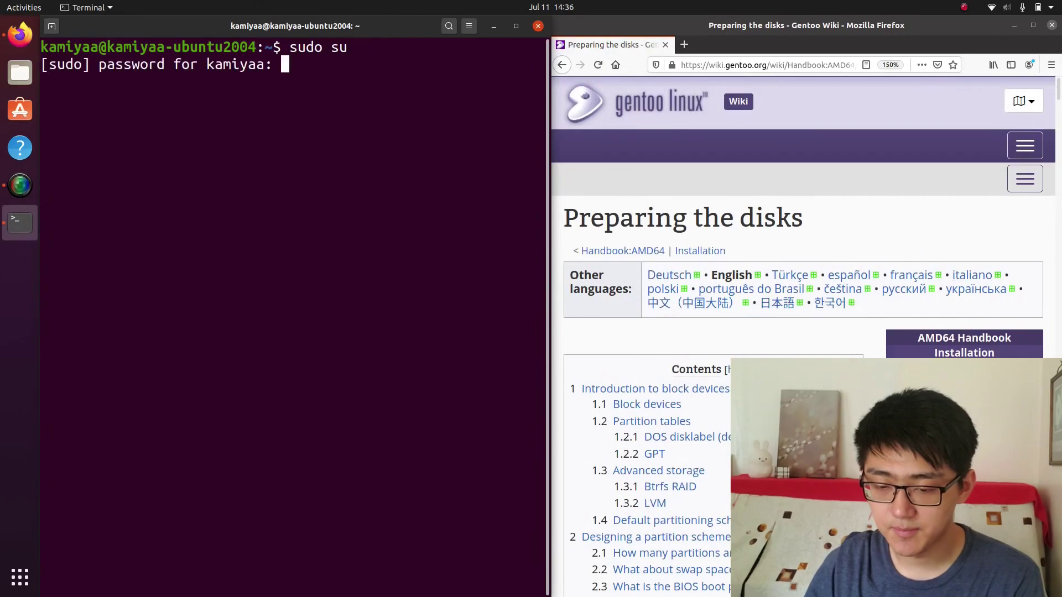
{"action": "key", "text": "Return"}
{"action": "type", "text": "cd"}
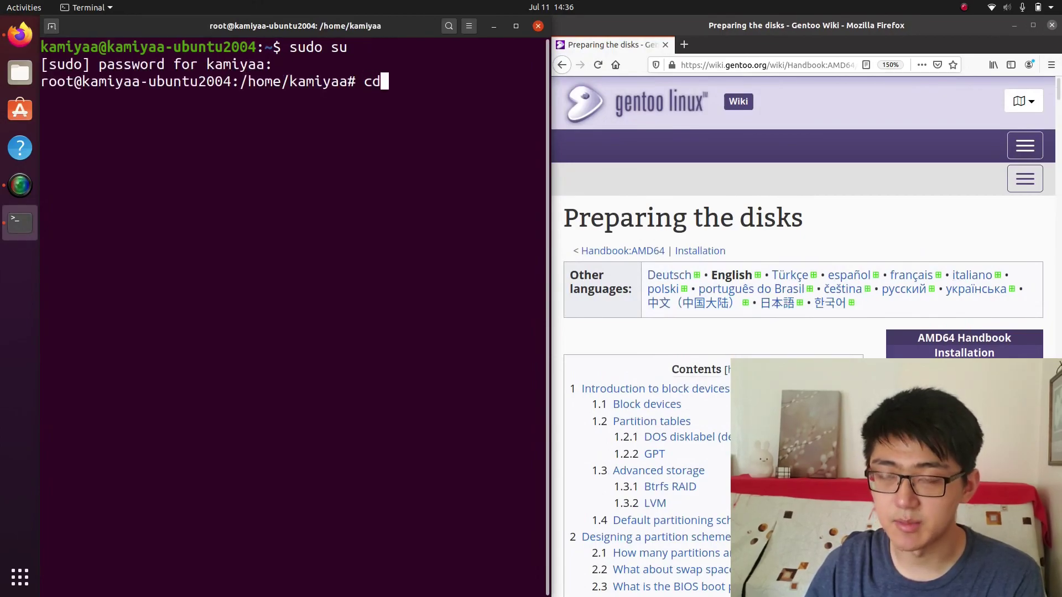
{"action": "key", "text": "Return"}
{"action": "key", "text": "ctrl+l"}
Change into /mnt, list its contents and create a gentoo folder there
{"action": "type", "text": "cd /mn"}
{"action": "key", "text": "Tab"}
{"action": "key", "text": "Return"}
{"action": "type", "text": "ls"}
{"action": "key", "text": "Return"}
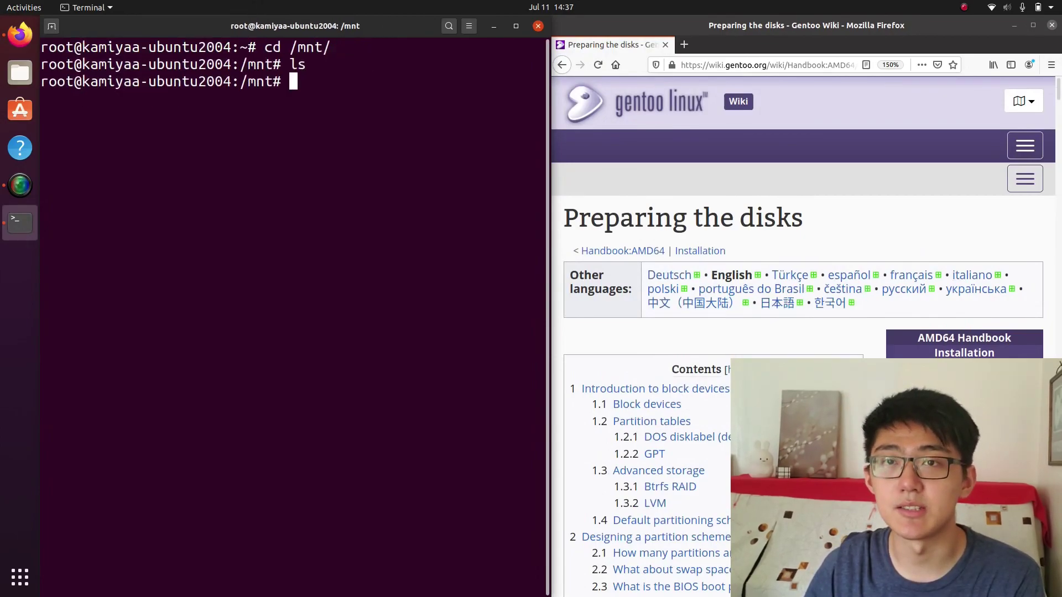
{"action": "key", "text": "ctrl+l"}
{"action": "type", "text": "mkdir gentoo"}
{"action": "key", "text": "Return"}
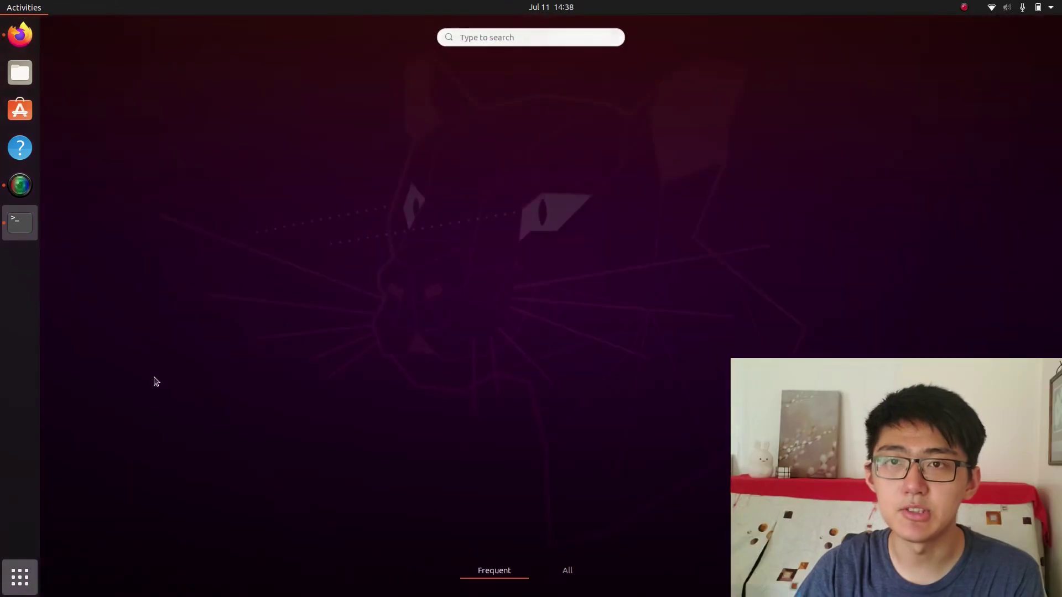
Launch GParted with root rights by entering the account password
{"action": "type", "text": "gparted"}
{"action": "key", "text": "Return"}
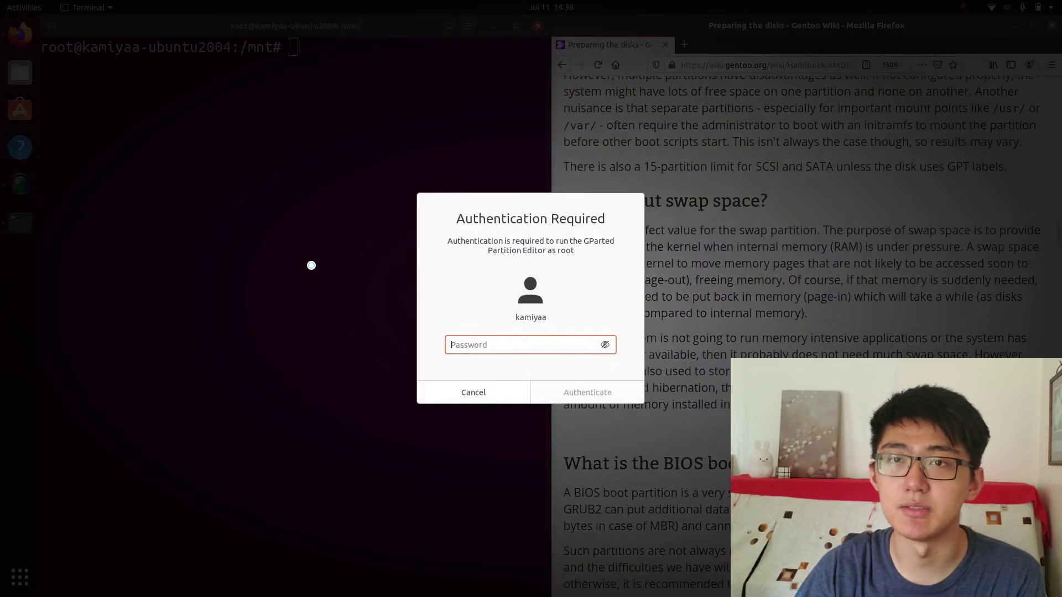
{"action": "type", "text": "*********"}
{"action": "key", "text": "Return"}
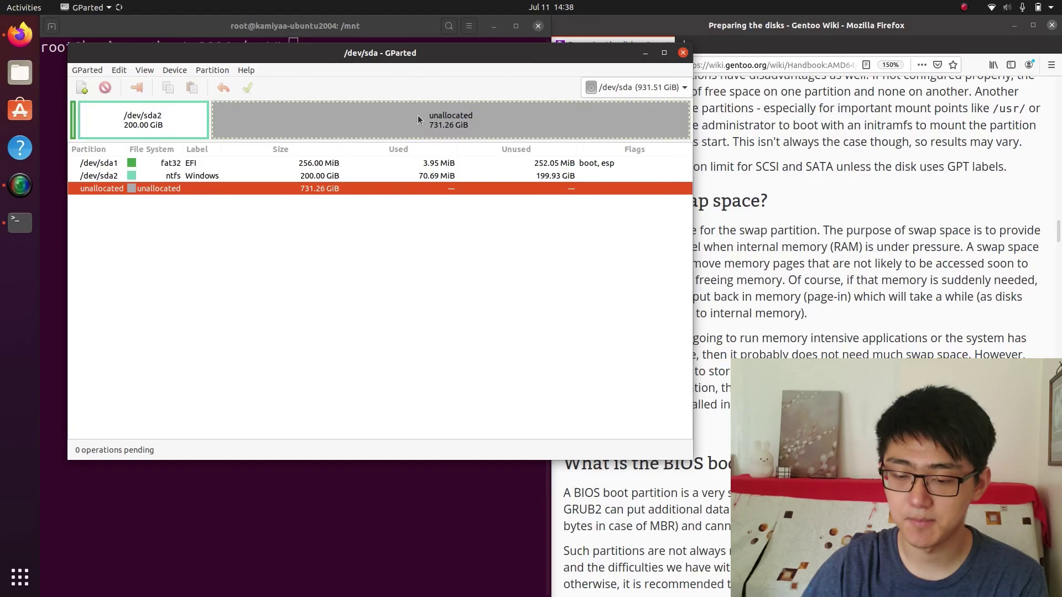
Add a 51200 MiB (50 GiB) btrfs partition labelled gentoo in the unallocated space
{"action": "key", "text": "Up"}
{"action": "right_click", "coordinate": [242, 117]}
{"action": "left_click", "coordinate": [271, 126]}
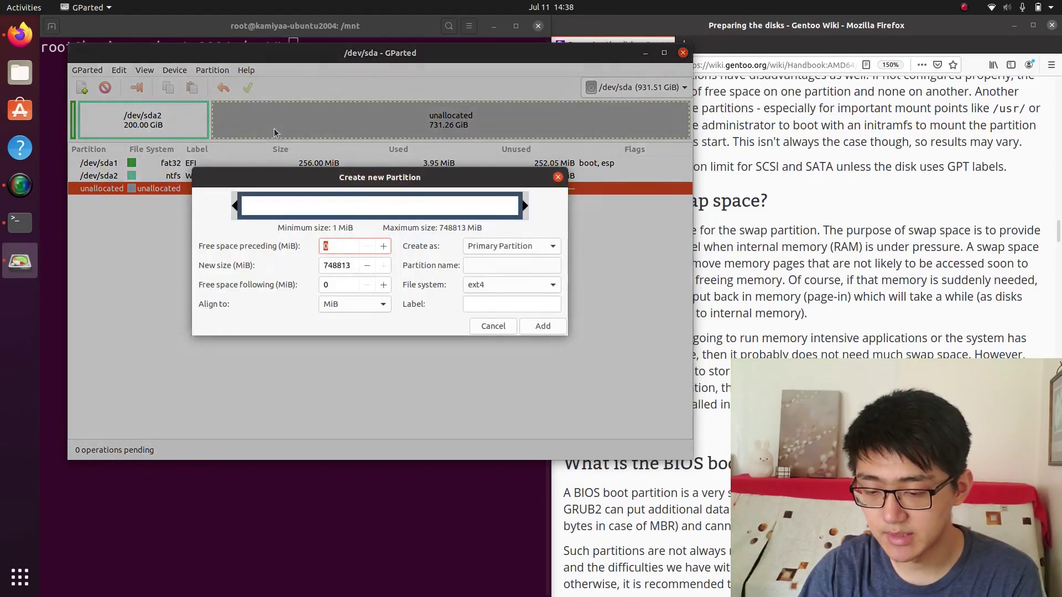
{"action": "left_click", "coordinate": [353, 264]}
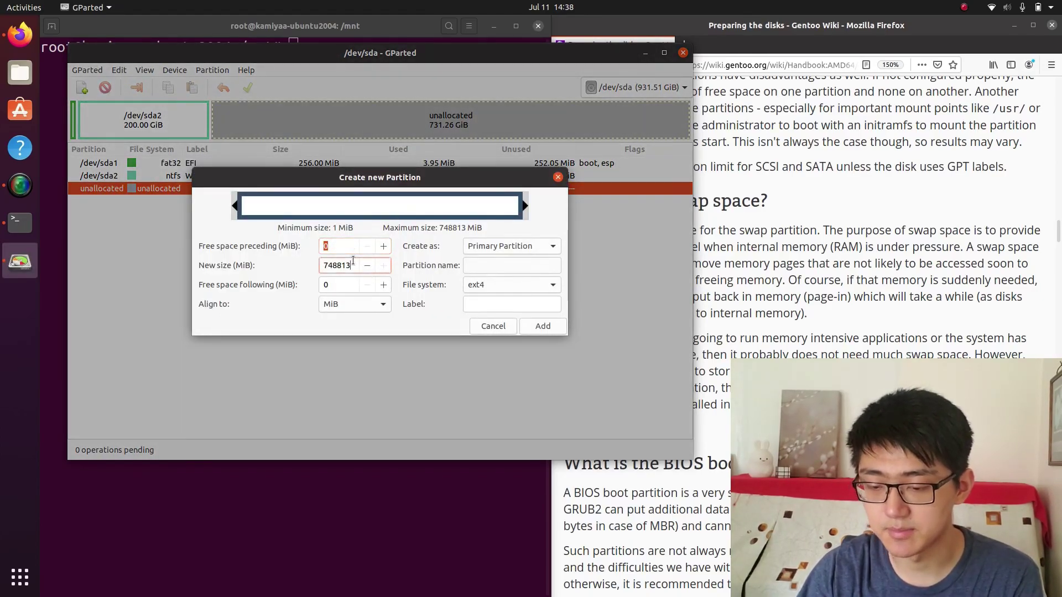
{"action": "double_click", "coordinate": [353, 262]}
{"action": "type", "text": "51"}
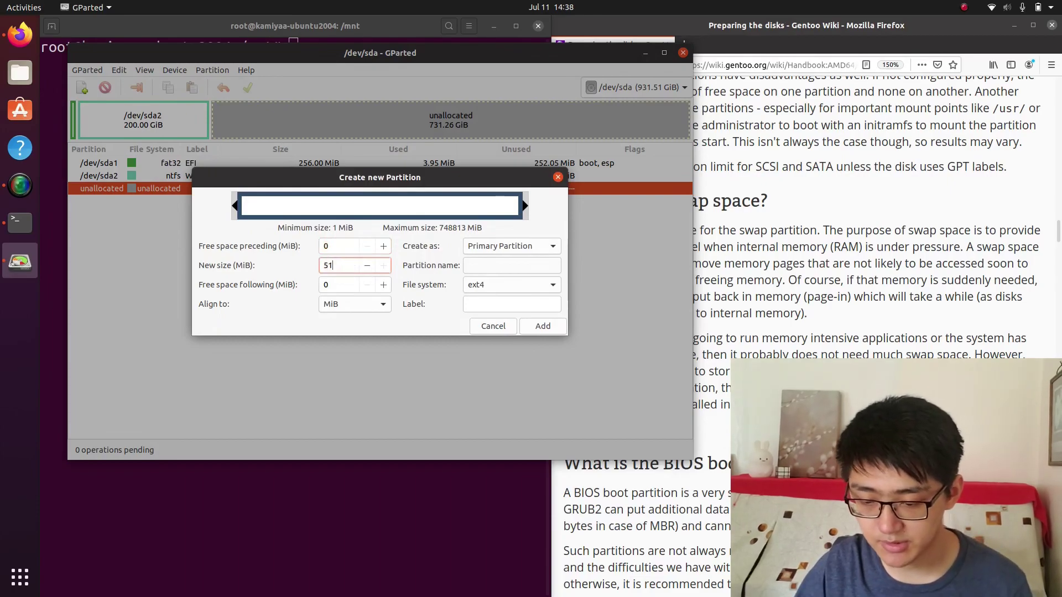
{"action": "type", "text": "200"}
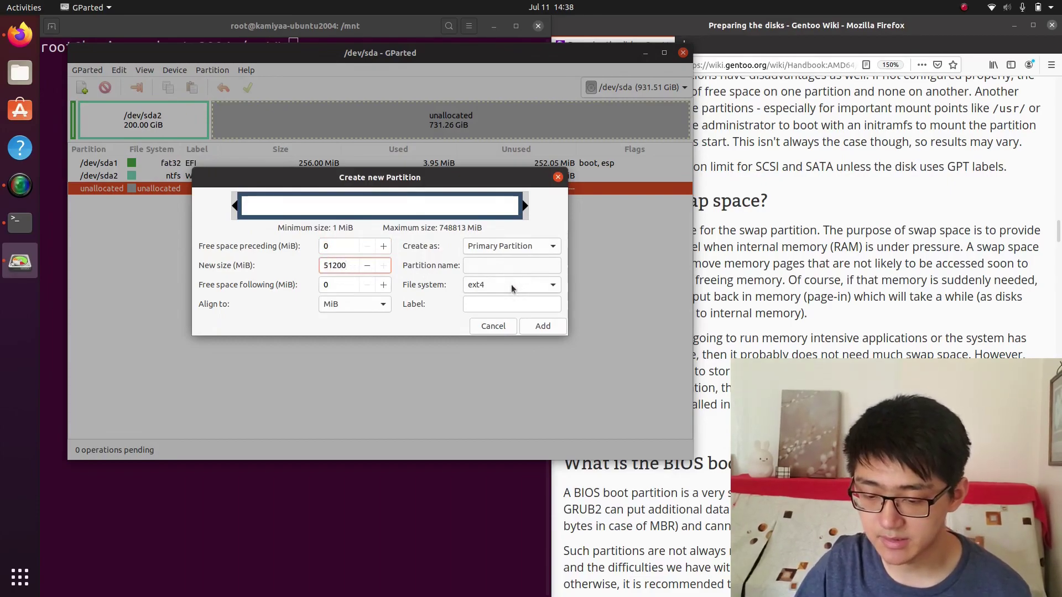
{"action": "left_click", "coordinate": [512, 288]}
{"action": "left_click", "coordinate": [497, 231]}
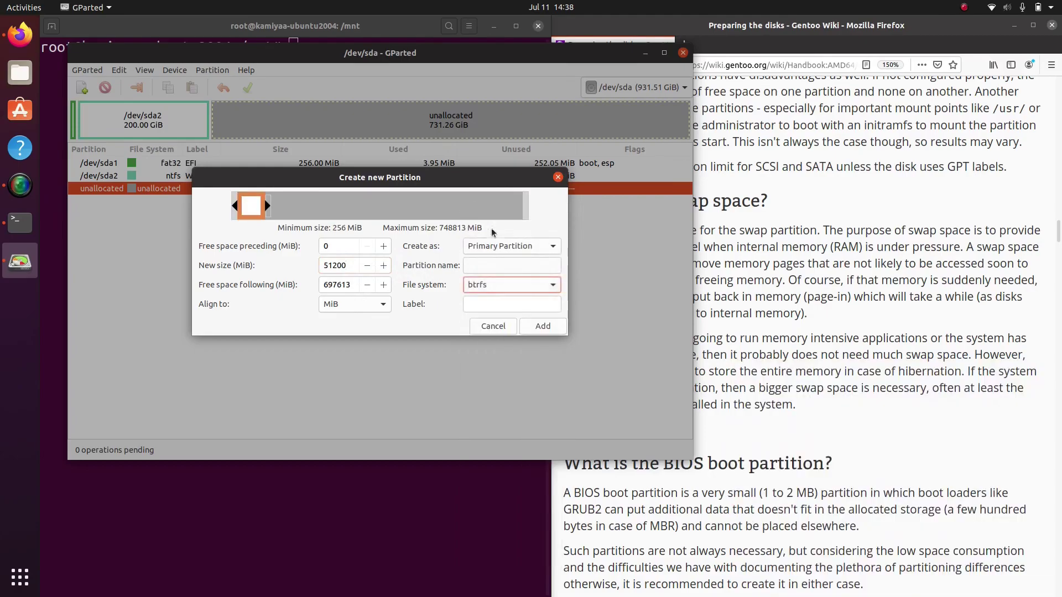
{"action": "left_click", "coordinate": [491, 302]}
{"action": "left_click", "coordinate": [542, 326]}
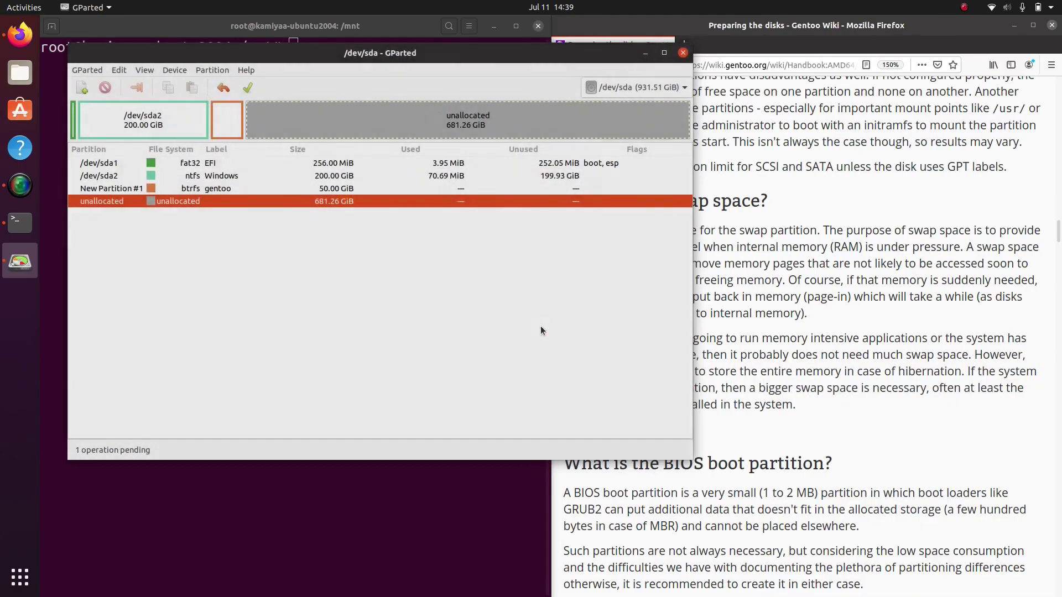
Add a btrfs partition labelled data using the remaining 681.26 GiB
{"action": "right_click", "coordinate": [318, 120]}
{"action": "left_click", "coordinate": [334, 131]}
{"action": "left_click", "coordinate": [494, 292]}
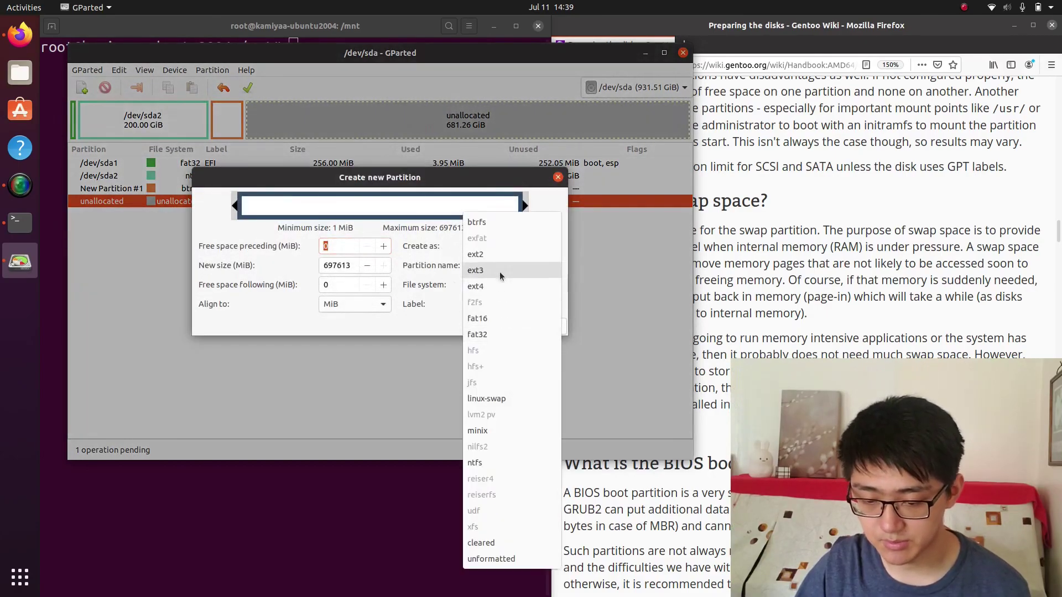
{"action": "left_click", "coordinate": [497, 231]}
{"action": "left_click", "coordinate": [482, 304]}
{"action": "type", "text": "data"}
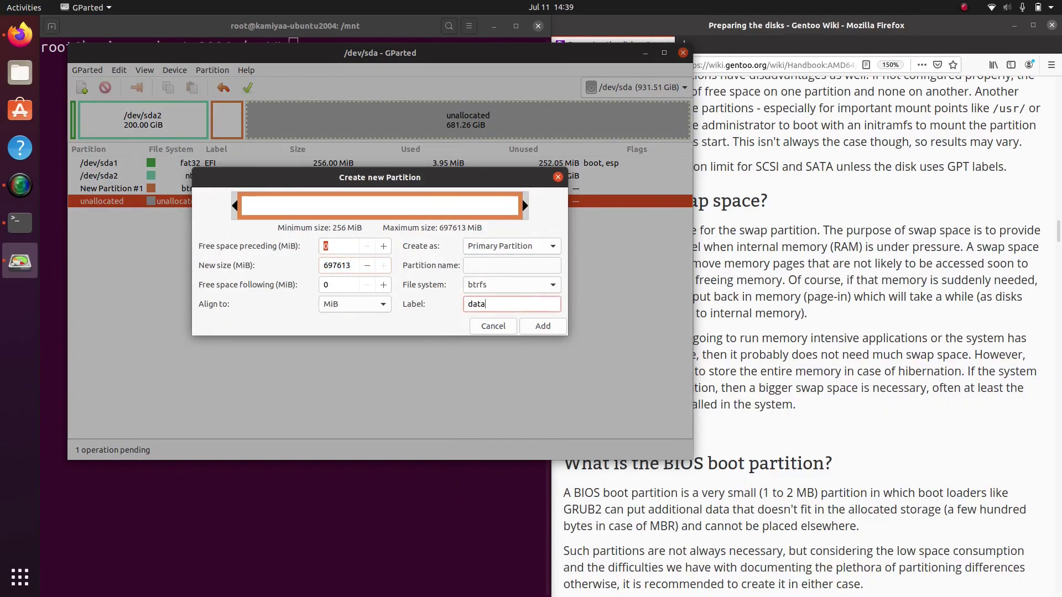
{"action": "left_click", "coordinate": [538, 329]}
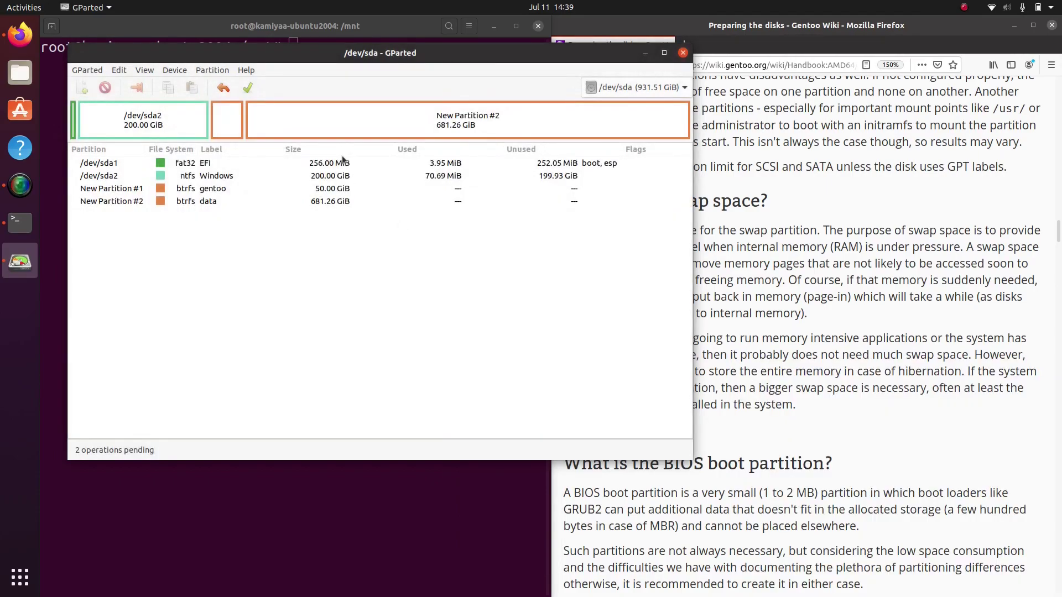
Apply the pending partition operations and confirm writing them to disk
{"action": "left_click", "coordinate": [247, 91]}
{"action": "left_click", "coordinate": [452, 288]}
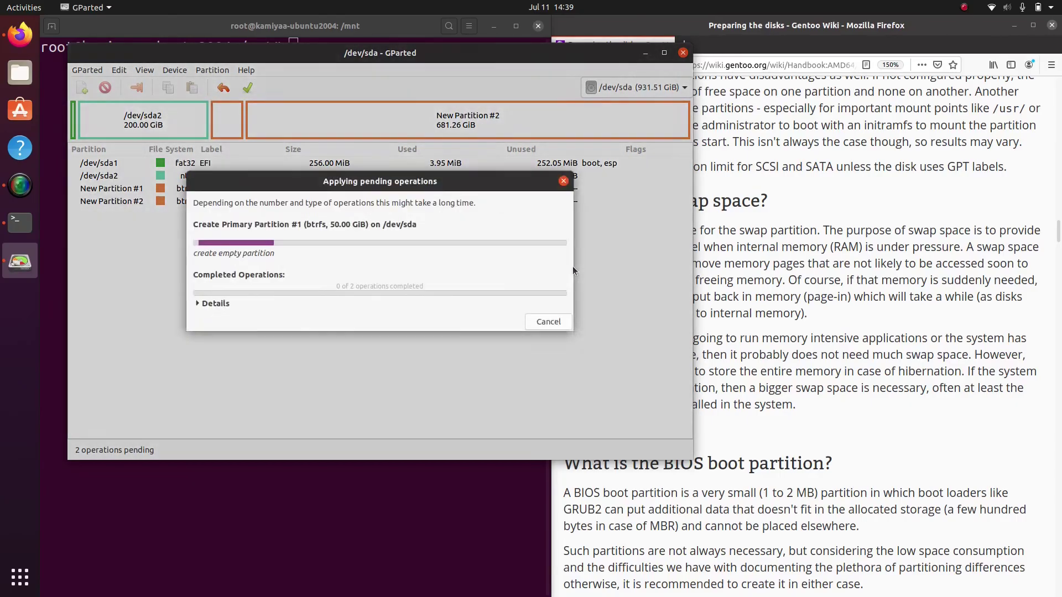
{"action": "left_click", "coordinate": [787, 323]}
{"action": "scroll", "coordinate": [787, 323], "scroll_direction": "down", "scroll_amount": 15}
{"action": "scroll", "coordinate": [787, 324], "scroll_direction": "down", "scroll_amount": 20}
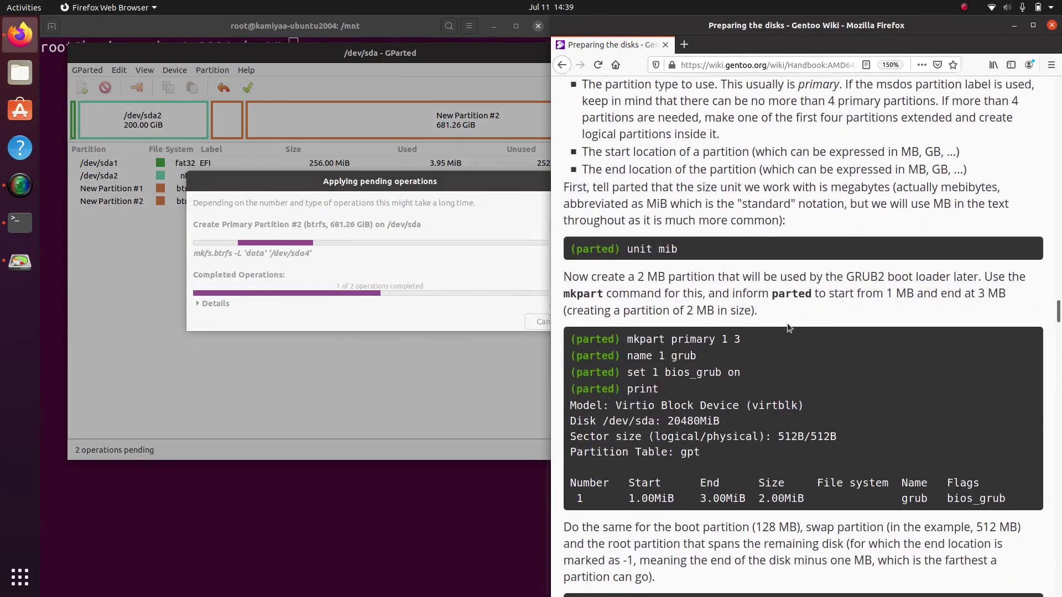
{"action": "scroll", "coordinate": [787, 323], "scroll_direction": "down", "scroll_amount": 20}
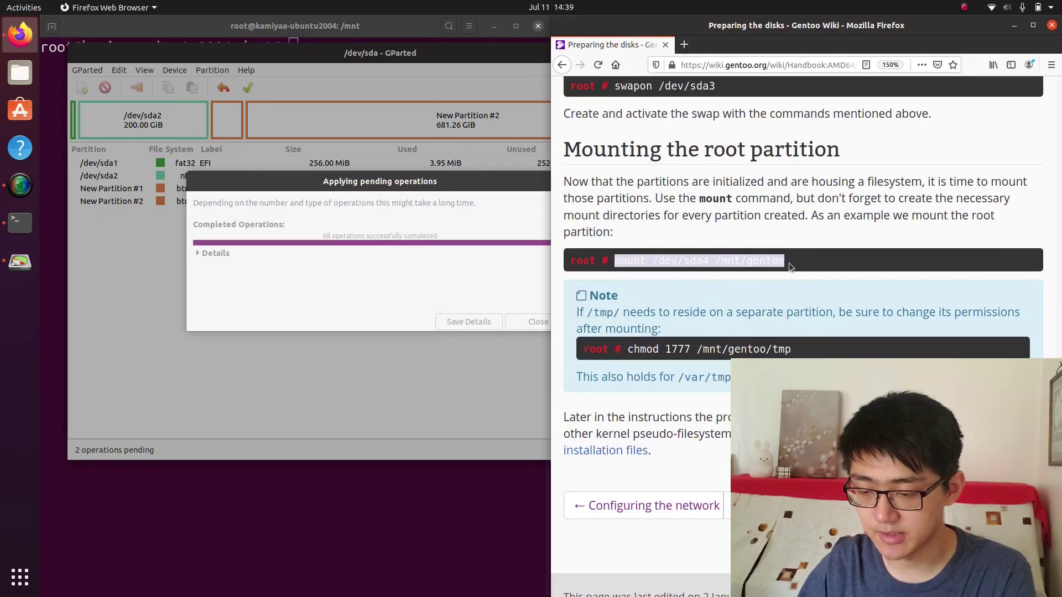
Close the finished operations report and select the new /dev/sda3 gentoo partition
{"action": "left_click", "coordinate": [467, 284]}
{"action": "key", "text": "Escape"}
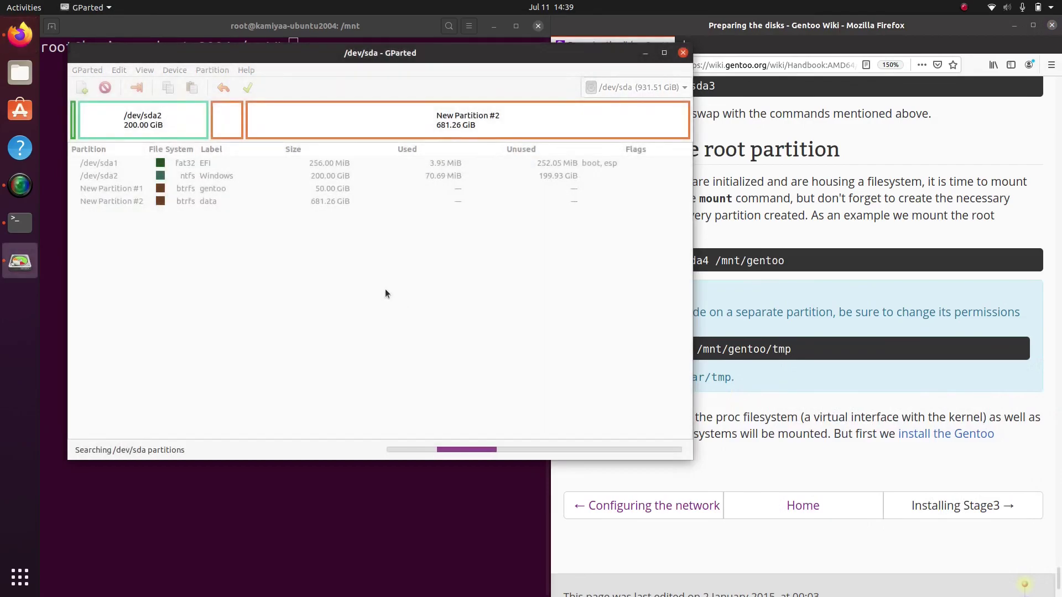
{"action": "left_click_drag", "start_coordinate": [709, 260], "coordinate": [670, 262]}
{"action": "left_click", "coordinate": [115, 188]}
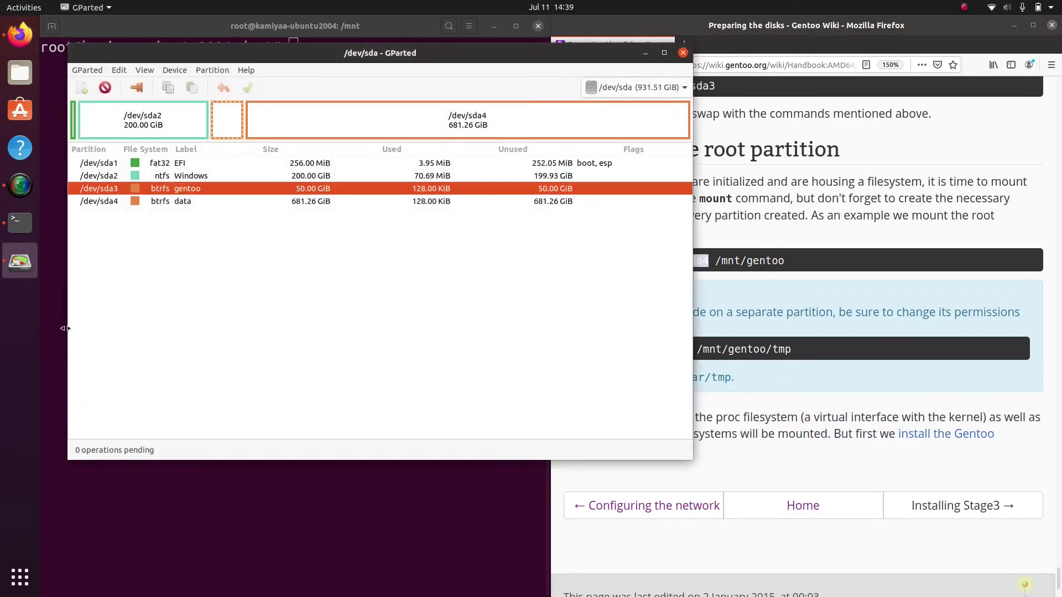
Mount /dev/sda3 at /mnt/gentoo/ and bring up the handbook's Installing stage3 page
{"action": "left_click", "coordinate": [51, 320]}
{"action": "type", "text": "mount /dev/"}
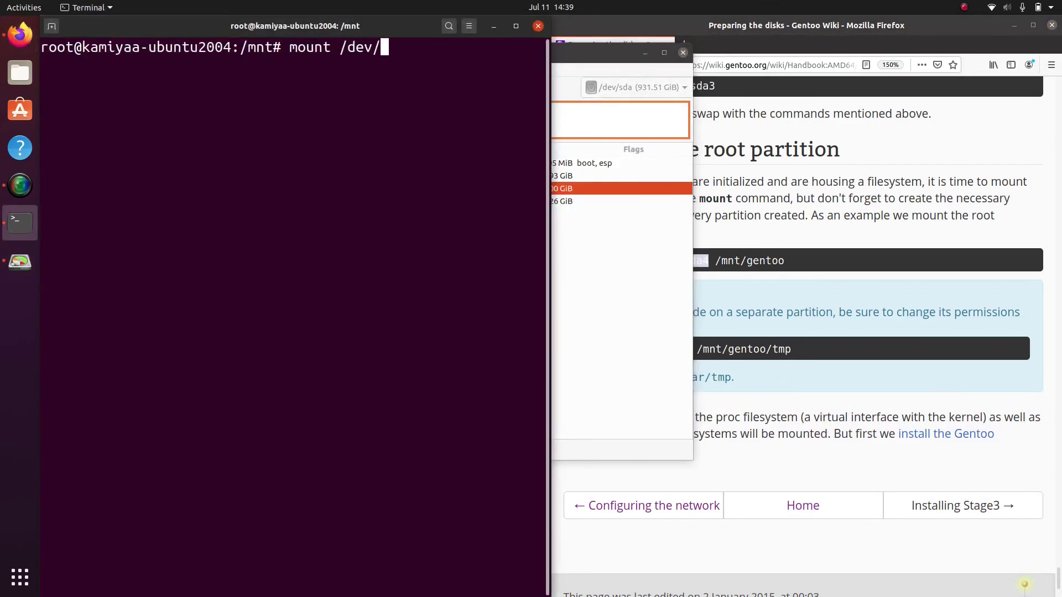
{"action": "type", "text": "sda3 /mnt/g"}
{"action": "type", "text": "entoo/"}
{"action": "key", "text": "Return"}
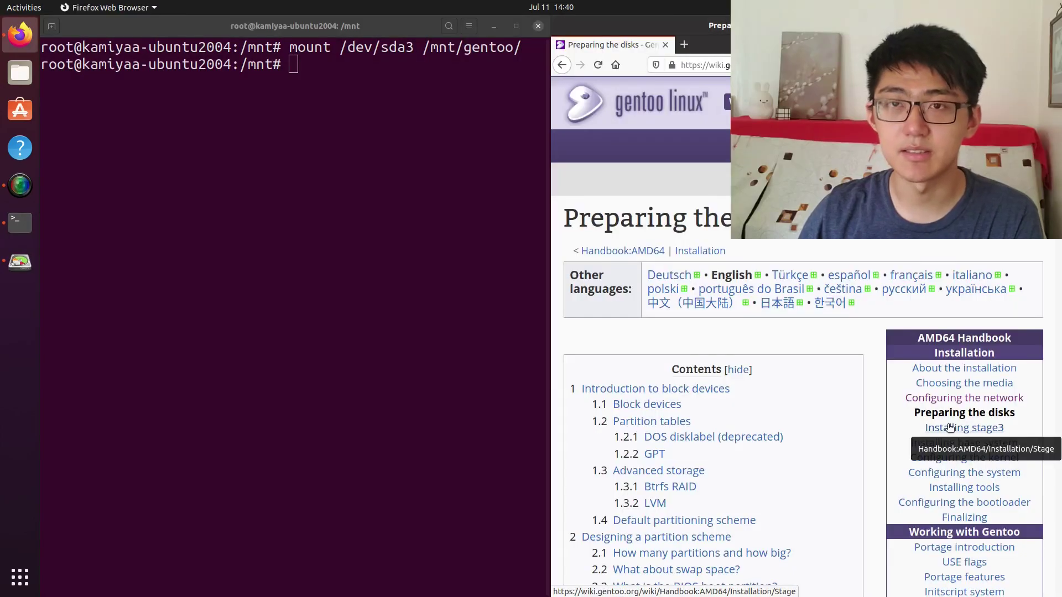
{"action": "left_click", "coordinate": [949, 427]}
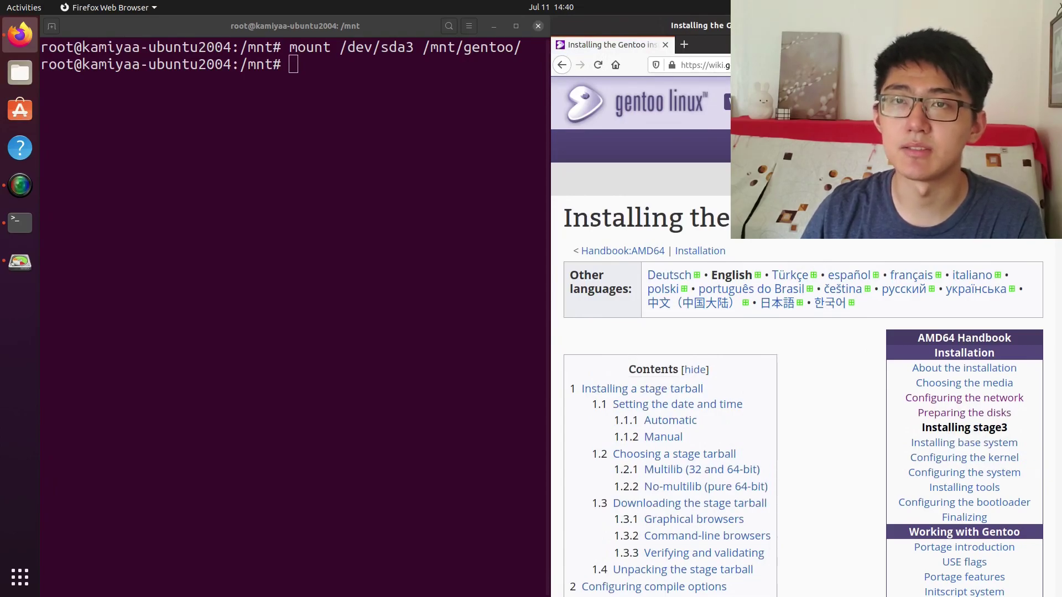
Clear the terminal and copy the amd64 Stage 3 link from gentoo.org's Downloads page
{"action": "left_click", "coordinate": [417, 118]}
{"action": "type", "text": "clear"}
{"action": "key", "text": "Return"}
{"action": "left_click", "coordinate": [683, 45]}
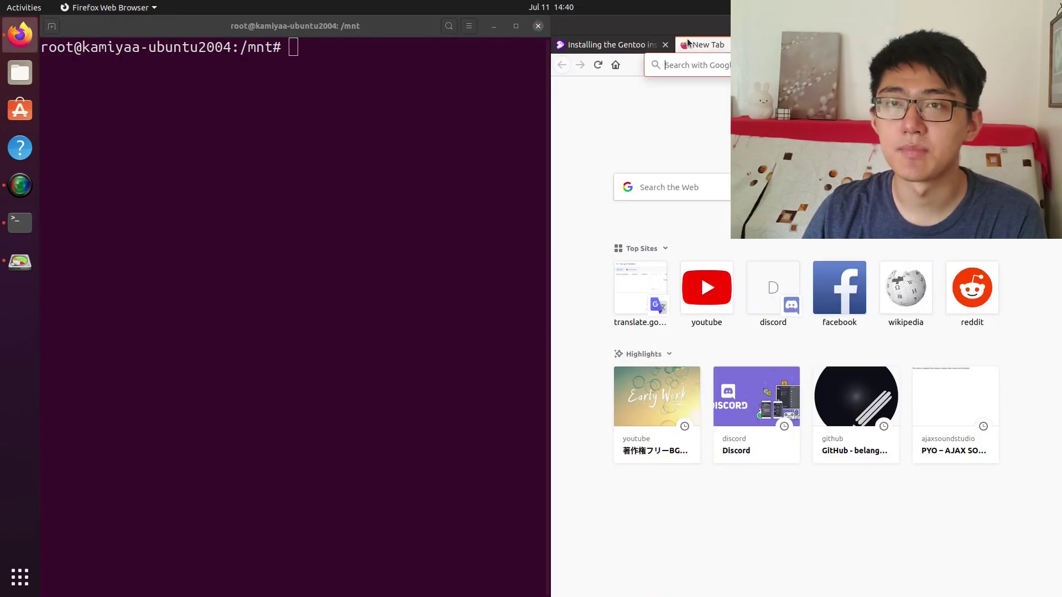
{"action": "type", "text": "gentoo.org"}
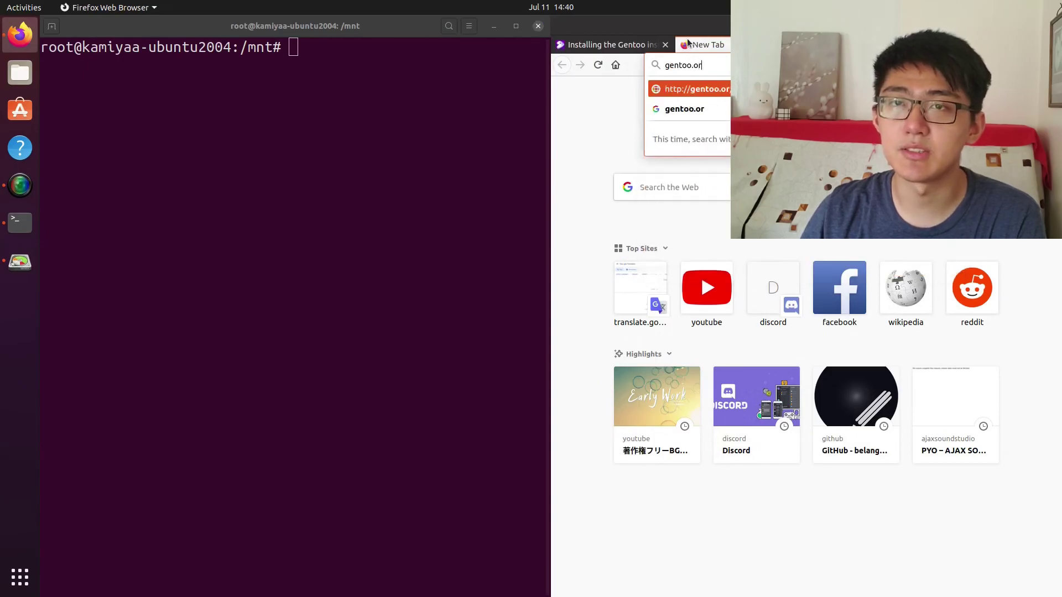
{"action": "key", "text": "Return"}
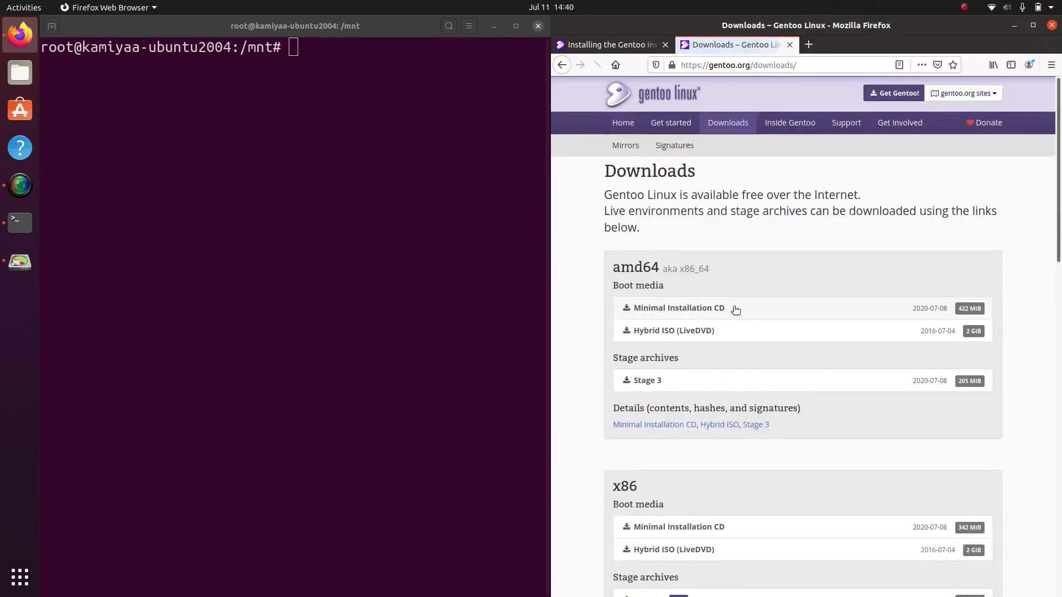
{"action": "scroll", "coordinate": [735, 308], "scroll_direction": "down", "scroll_amount": 3}
{"action": "right_click", "coordinate": [876, 229]}
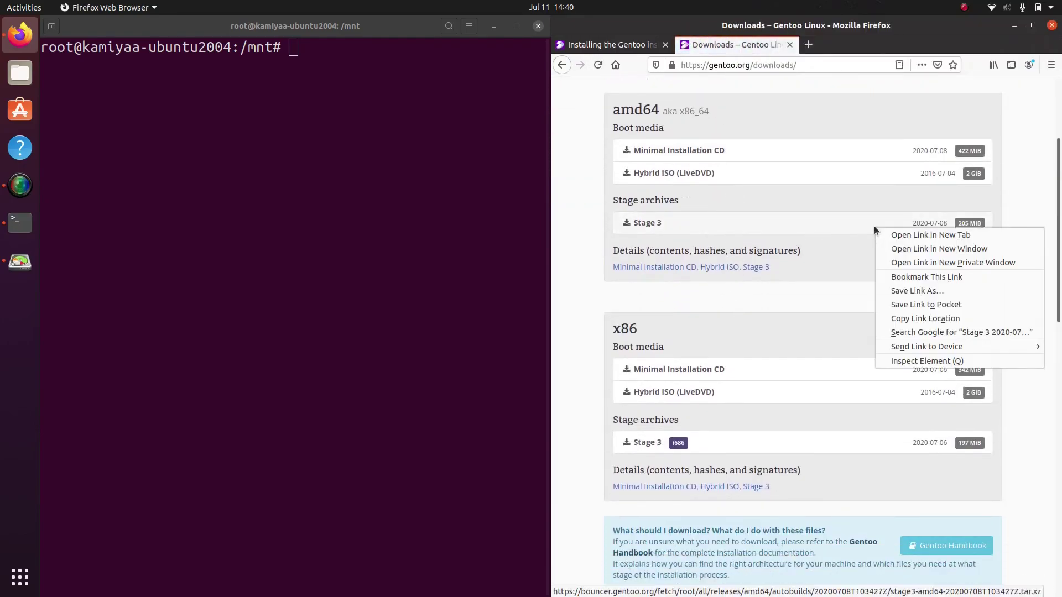
{"action": "left_click", "coordinate": [940, 315]}
Download the Stage 3 archive into /mnt/gentoo with wget and the pasted URL
{"action": "left_click", "coordinate": [440, 174]}
{"action": "type", "text": "wget"}
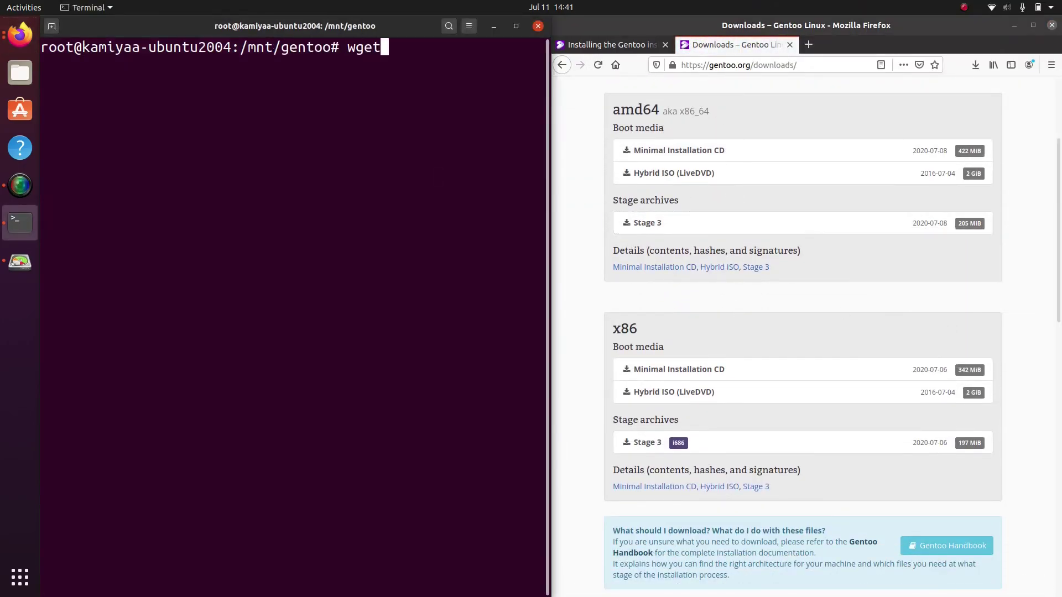
{"action": "type", "text": " '"}
{"action": "key", "text": "ctrl+shift+v"}
{"action": "key", "text": "Return"}
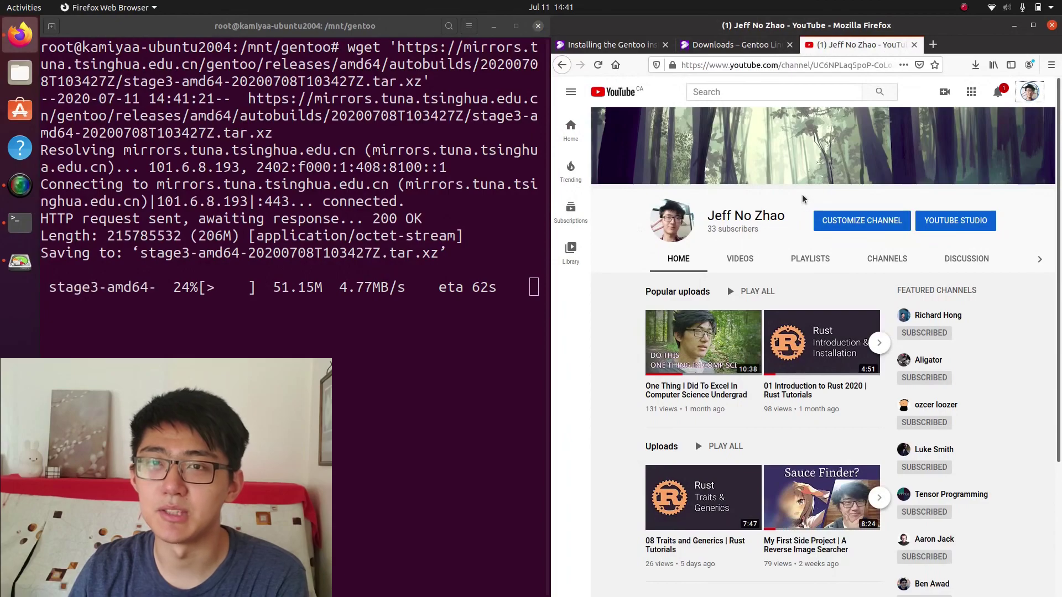
Copy the handbook's tar xpvf command and run it to unpack the stage3 tarball
{"action": "left_click", "coordinate": [813, 488]}
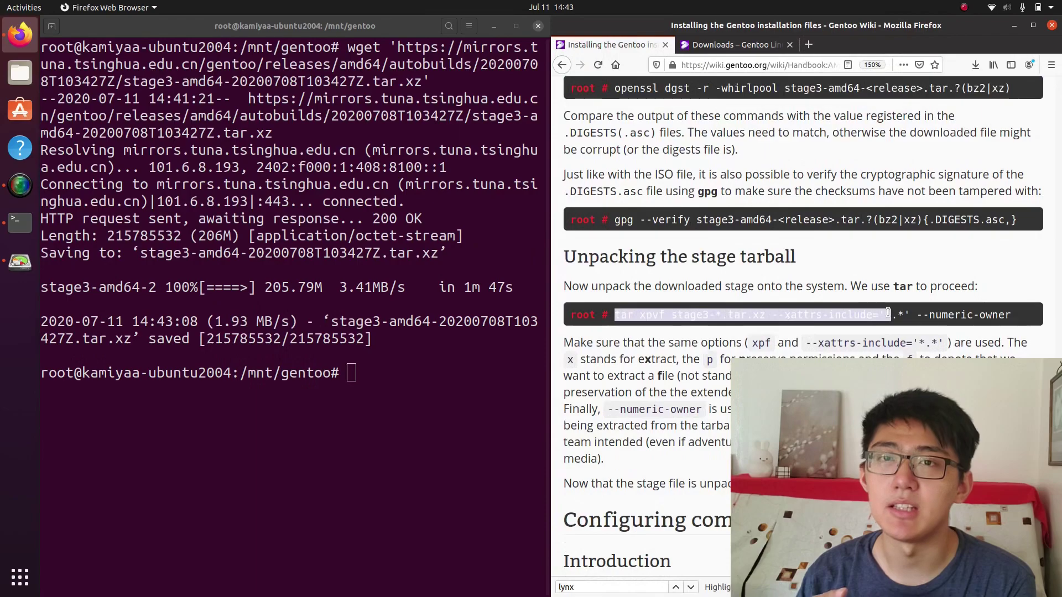
{"action": "left_click_drag", "start_coordinate": [891, 316], "coordinate": [1017, 318]}
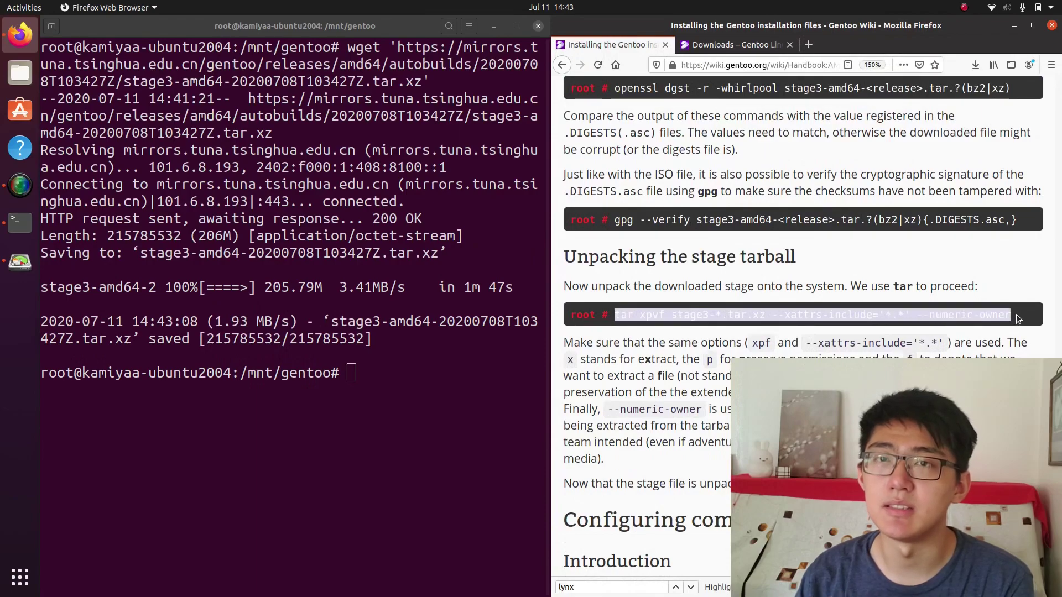
{"action": "left_click", "coordinate": [1016, 318]}
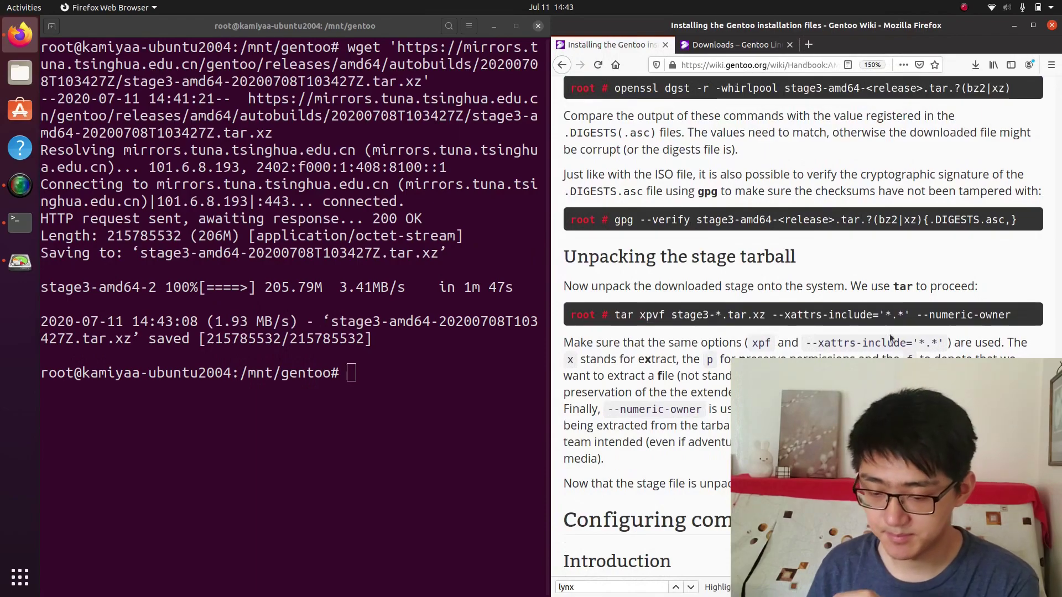
{"action": "left_click", "coordinate": [423, 371]}
{"action": "key", "text": "ctrl+shift+v"}
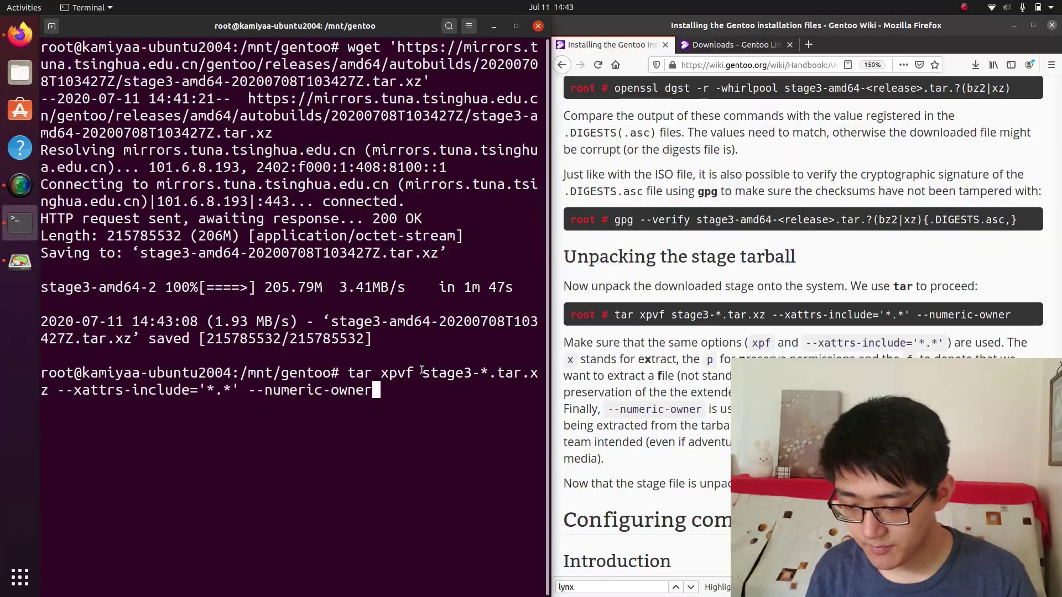
{"action": "key", "text": "Return"}
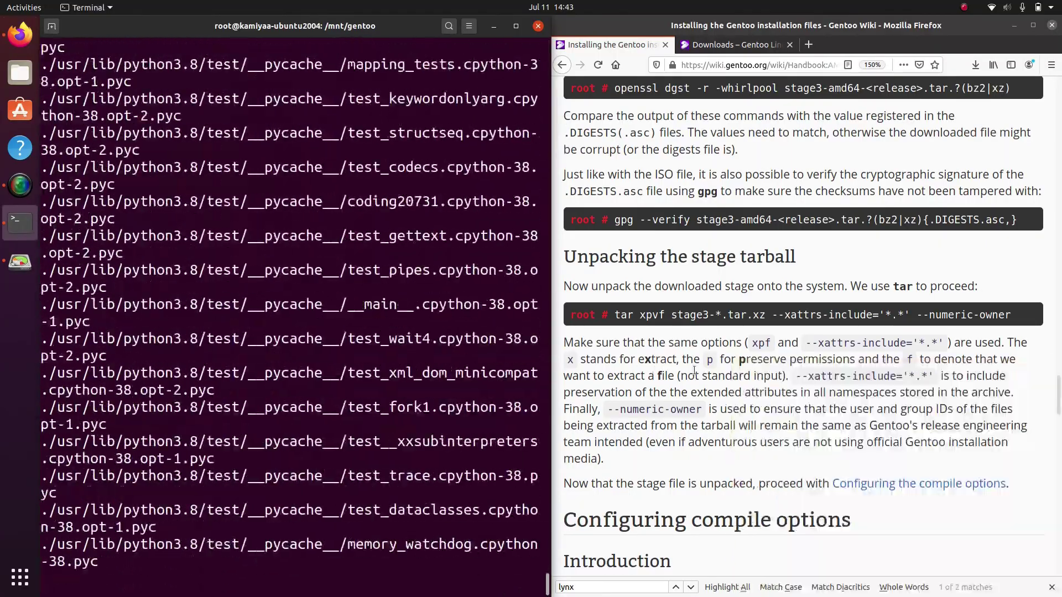
Open the handbook's Installing the Gentoo base system page
{"action": "left_click", "coordinate": [694, 371]}
{"action": "scroll", "coordinate": [760, 311], "scroll_direction": "down", "scroll_amount": 15}
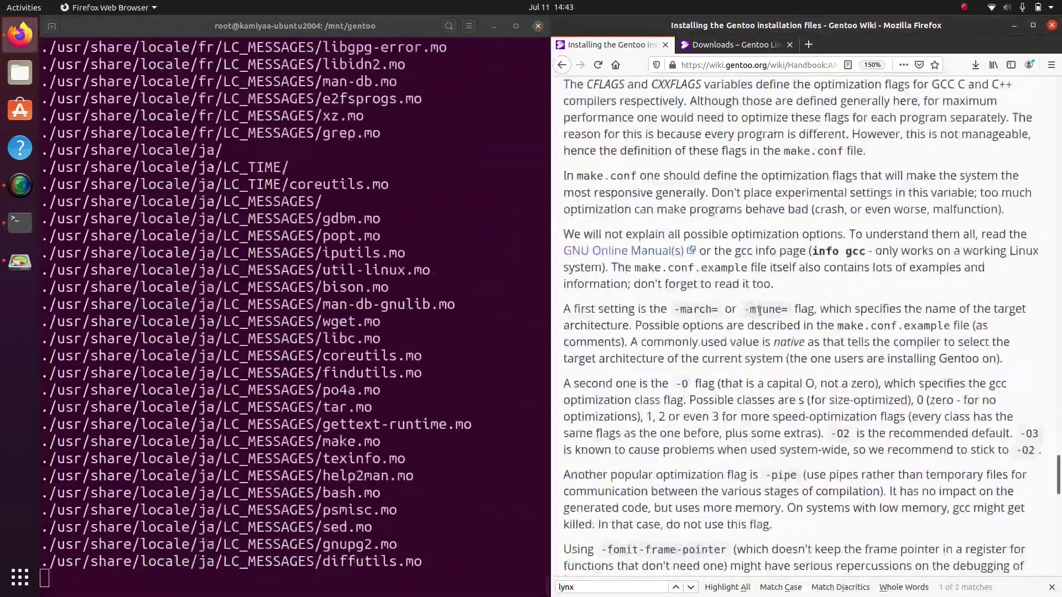
{"action": "scroll", "coordinate": [760, 311], "scroll_direction": "down", "scroll_amount": 15}
{"action": "left_click", "coordinate": [940, 334]}
{"action": "scroll", "coordinate": [854, 321], "scroll_direction": "down", "scroll_amount": 15}
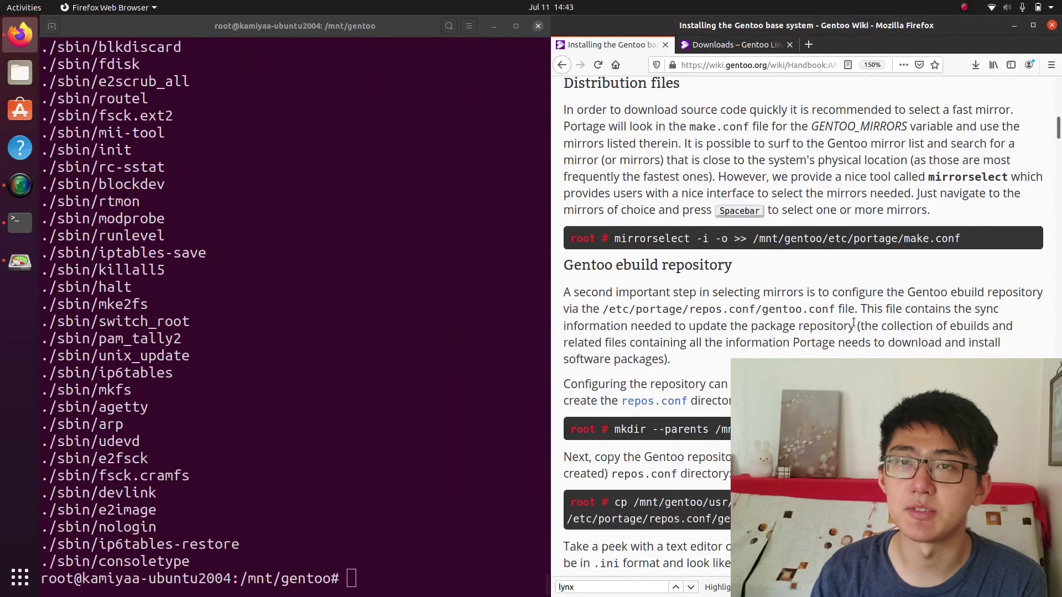
Copy resolv.conf into /mnt/gentoo/etc with the handbook's cp --dereference command
{"action": "left_click", "coordinate": [463, 320]}
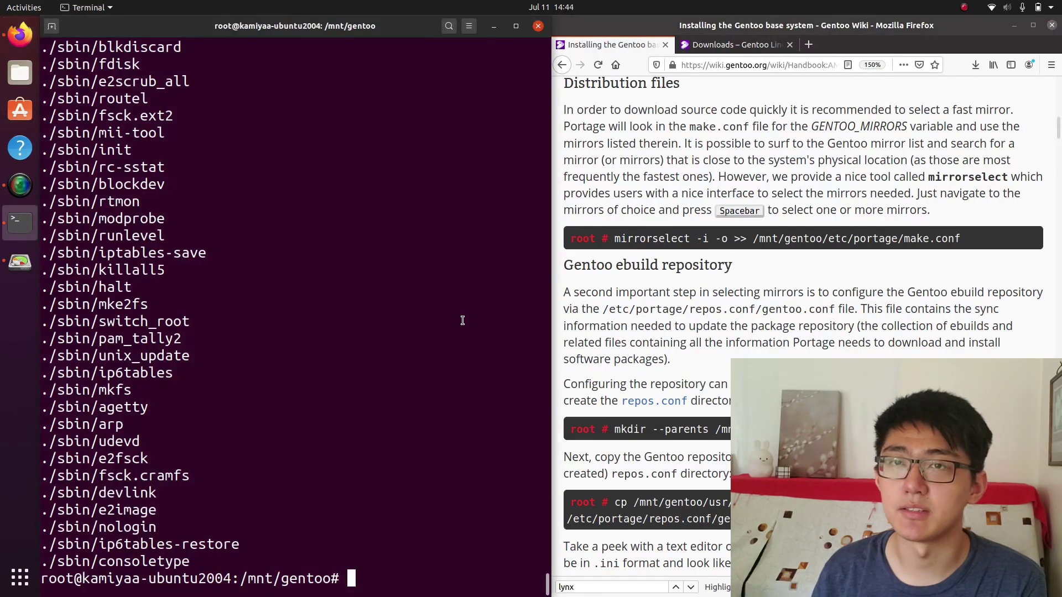
{"action": "scroll", "coordinate": [738, 287], "scroll_direction": "down", "scroll_amount": 15}
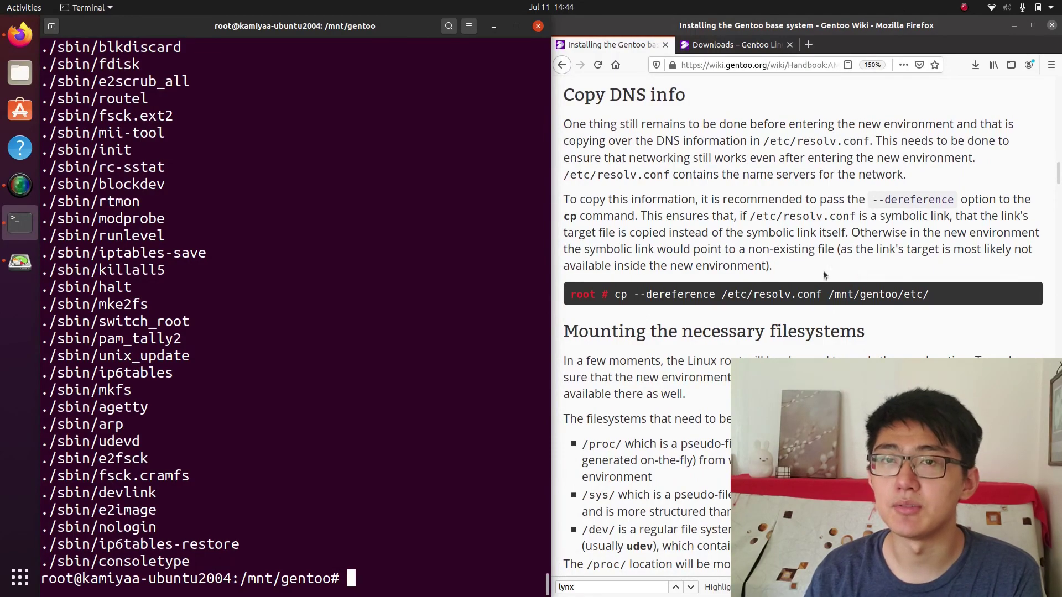
{"action": "left_click_drag", "start_coordinate": [615, 297], "coordinate": [937, 298]}
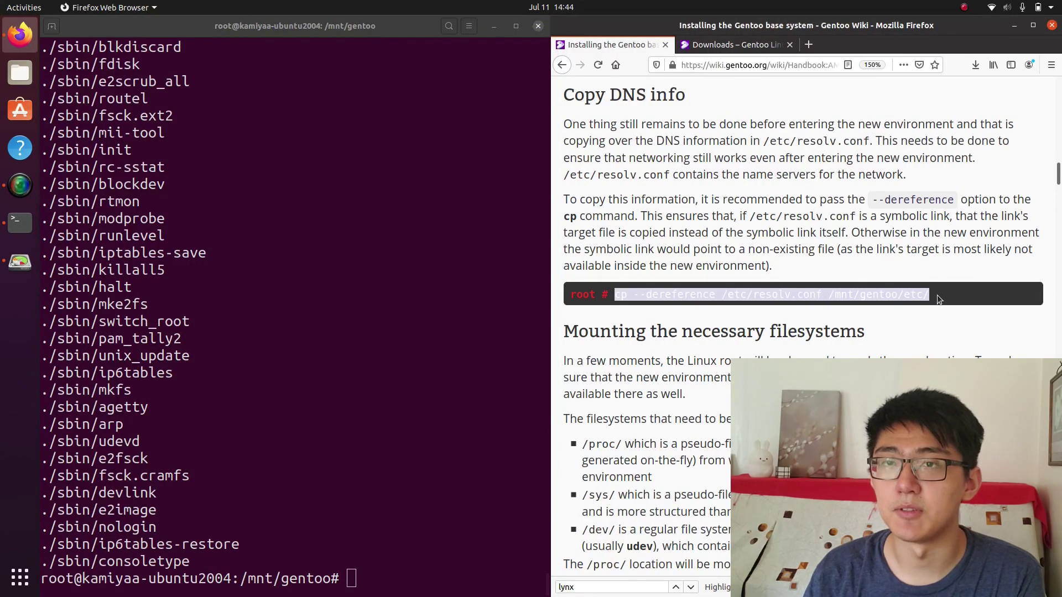
{"action": "middle_click", "coordinate": [515, 450]}
{"action": "key", "text": "Return"}
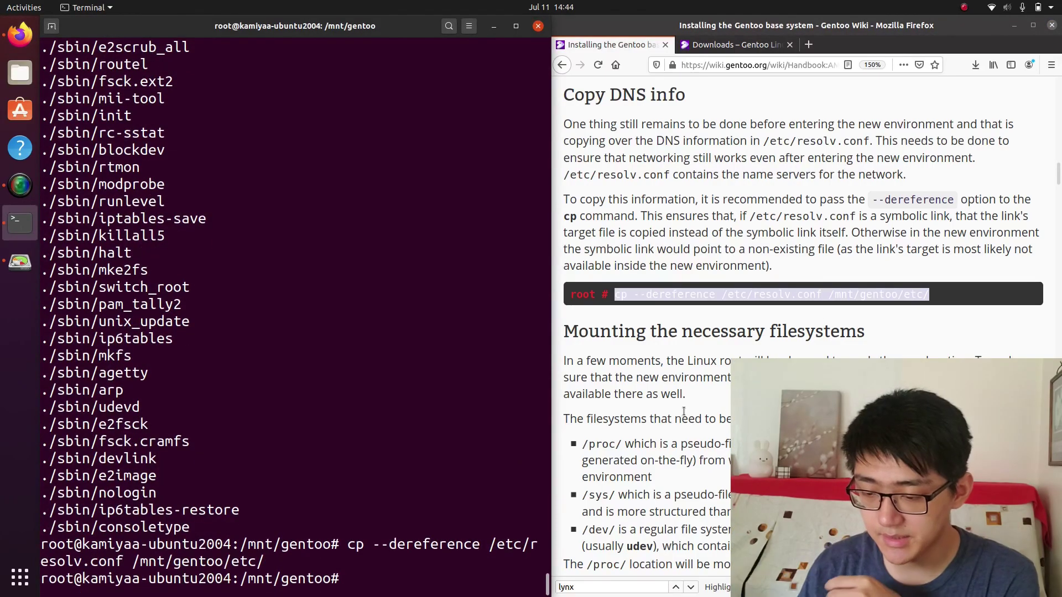
Mount proc and bind-mount /sys into /mnt/gentoo
{"action": "scroll", "coordinate": [686, 415], "scroll_direction": "down", "scroll_amount": 9}
{"action": "triple_click", "coordinate": [624, 162]}
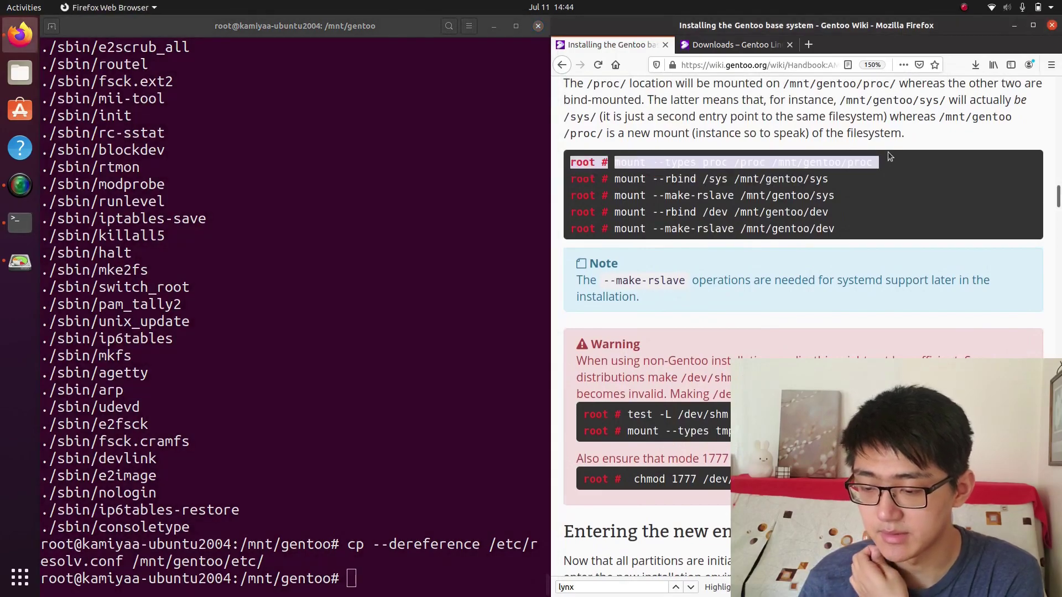
{"action": "left_click", "coordinate": [616, 163]}
{"action": "left_click_drag", "start_coordinate": [616, 163], "coordinate": [873, 158]}
{"action": "middle_click", "coordinate": [441, 410]}
{"action": "key", "text": "Return"}
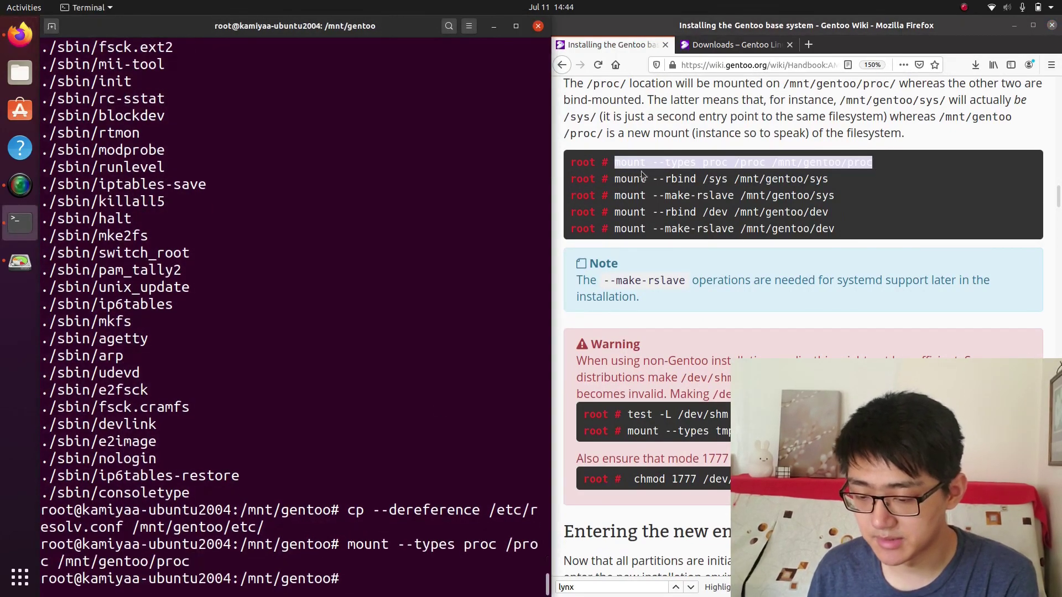
{"action": "left_click_drag", "start_coordinate": [615, 178], "coordinate": [790, 176]}
{"action": "middle_click", "coordinate": [467, 386]}
{"action": "key", "text": "Return"}
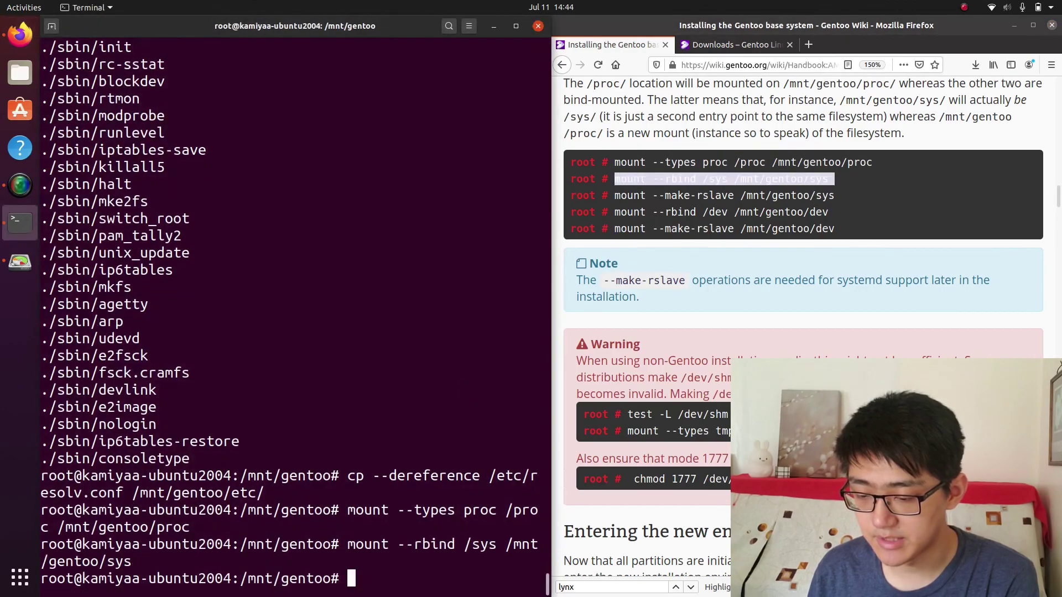
Make /sys rslave, bind-mount /dev and make /dev rslave inside /mnt/gentoo
{"action": "left_click_drag", "start_coordinate": [615, 196], "coordinate": [841, 188]}
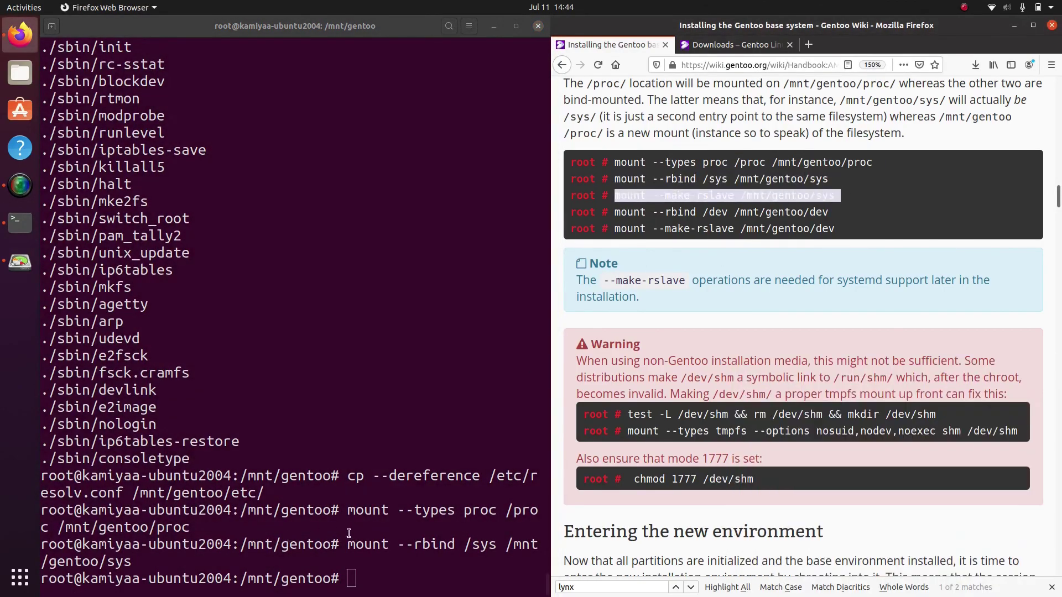
{"action": "middle_click", "coordinate": [454, 398]}
{"action": "key", "text": "Return"}
{"action": "left_click_drag", "start_coordinate": [615, 214], "coordinate": [837, 217]}
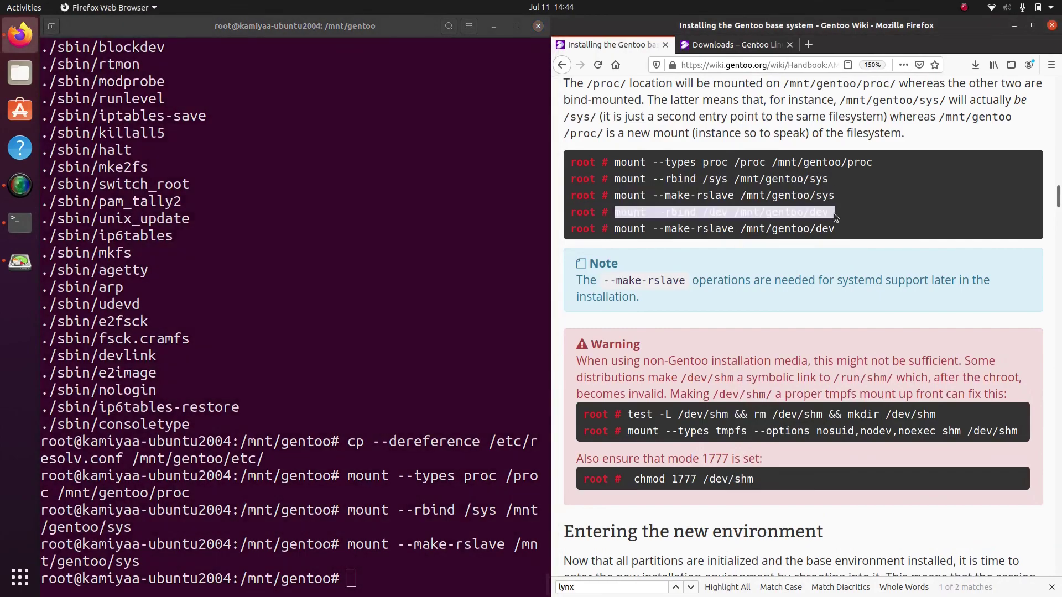
{"action": "middle_click", "coordinate": [393, 482]}
{"action": "key", "text": "Return"}
{"action": "left_click_drag", "start_coordinate": [614, 230], "coordinate": [840, 229]}
{"action": "middle_click", "coordinate": [397, 498]}
{"action": "key", "text": "Return"}
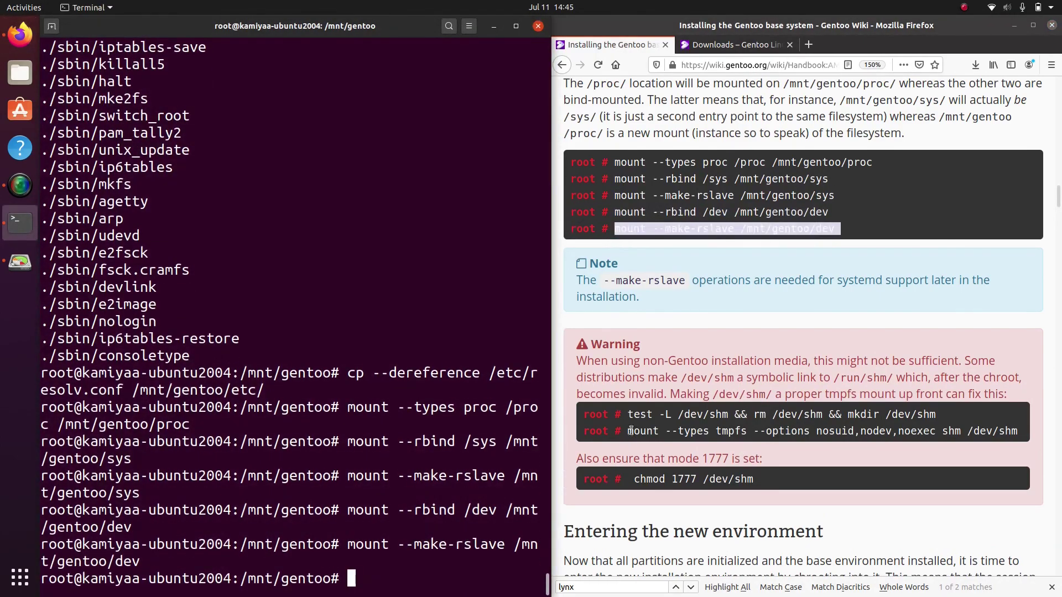
Chroot into /mnt/gentoo using the handbook's chroot command
{"action": "scroll", "coordinate": [631, 431], "scroll_direction": "down", "scroll_amount": 10}
{"action": "left_click_drag", "start_coordinate": [615, 256], "coordinate": [793, 258]}
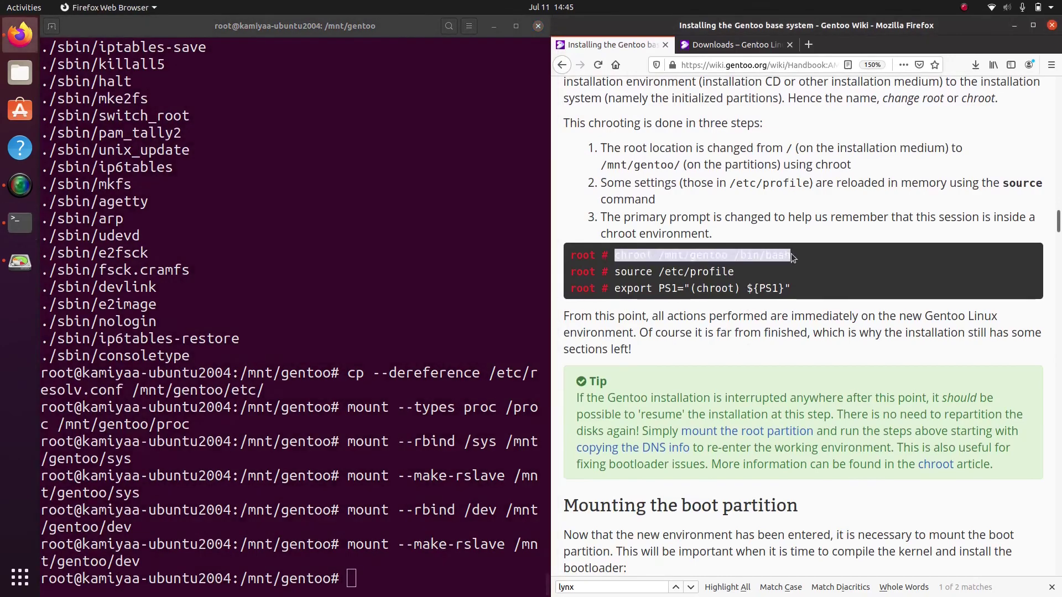
{"action": "middle_click", "coordinate": [468, 494]}
{"action": "key", "text": "Return"}
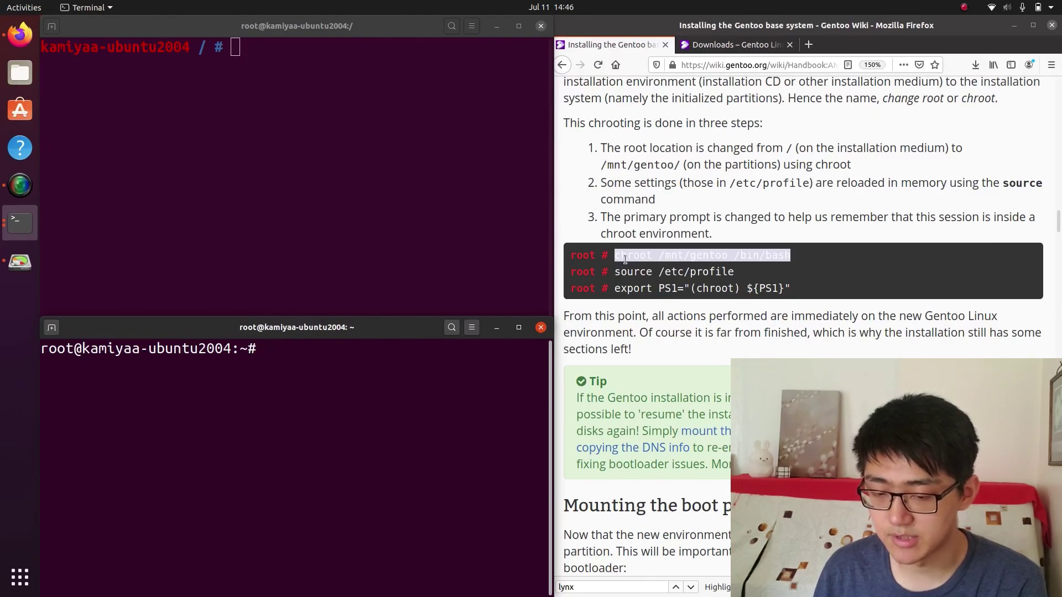
Run emerge-webrsync to download and verify the Portage snapshot
{"action": "type", "text": "emerge-we"}
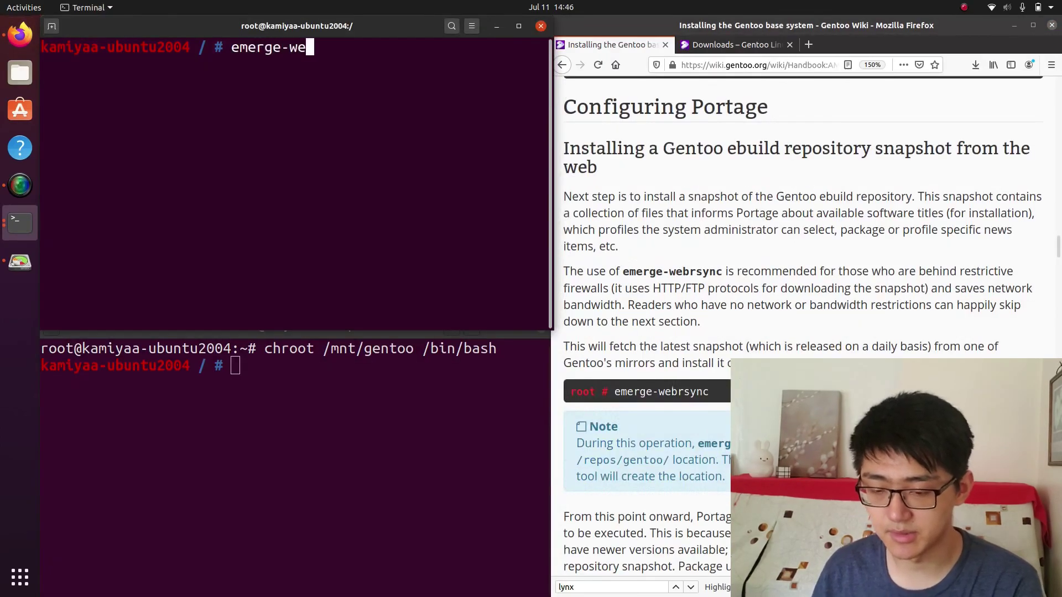
{"action": "type", "text": "brsync"}
{"action": "key", "text": "Return"}
{"action": "scroll", "coordinate": [693, 197], "scroll_direction": "down", "scroll_amount": 2}
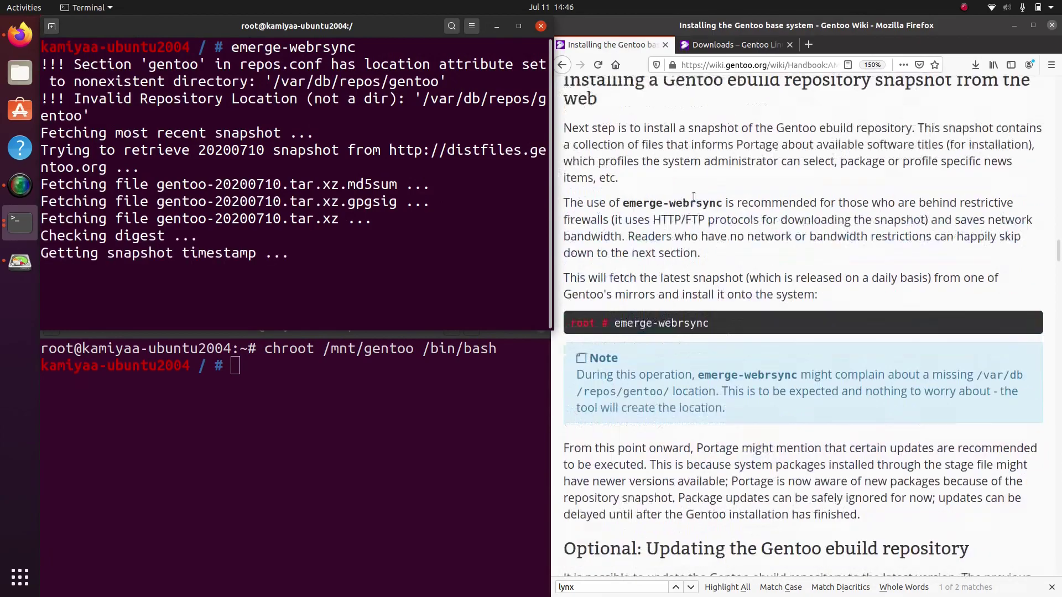
{"action": "scroll", "coordinate": [694, 197], "scroll_direction": "down", "scroll_amount": 10}
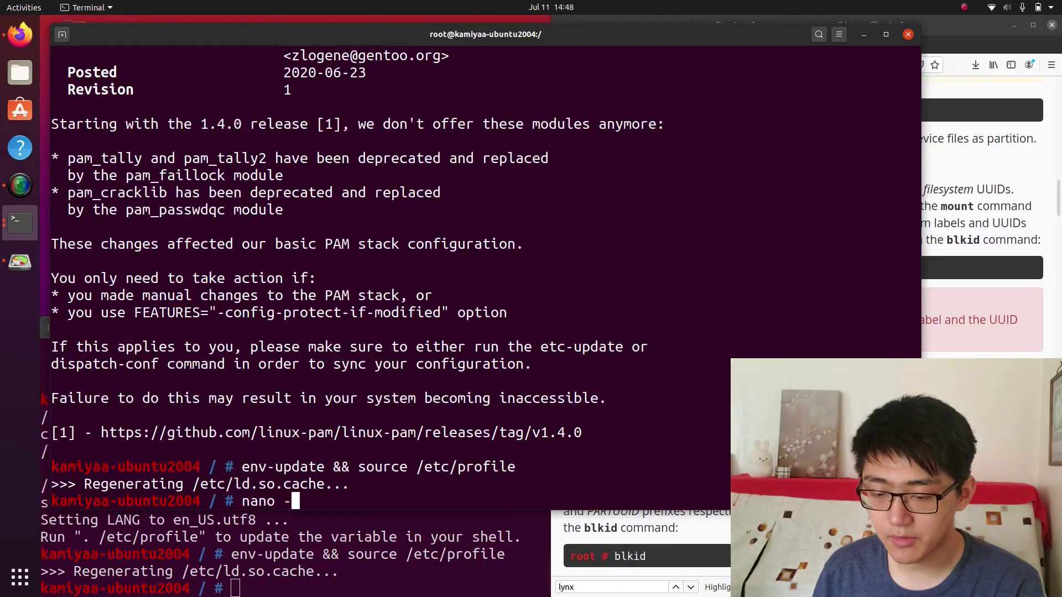
Open /etc/fstab in nano and add the /dev/sda1 /boot/efi exfat entry with noauto,noatime 0 0
{"action": "type", "text": "w /etc/"}
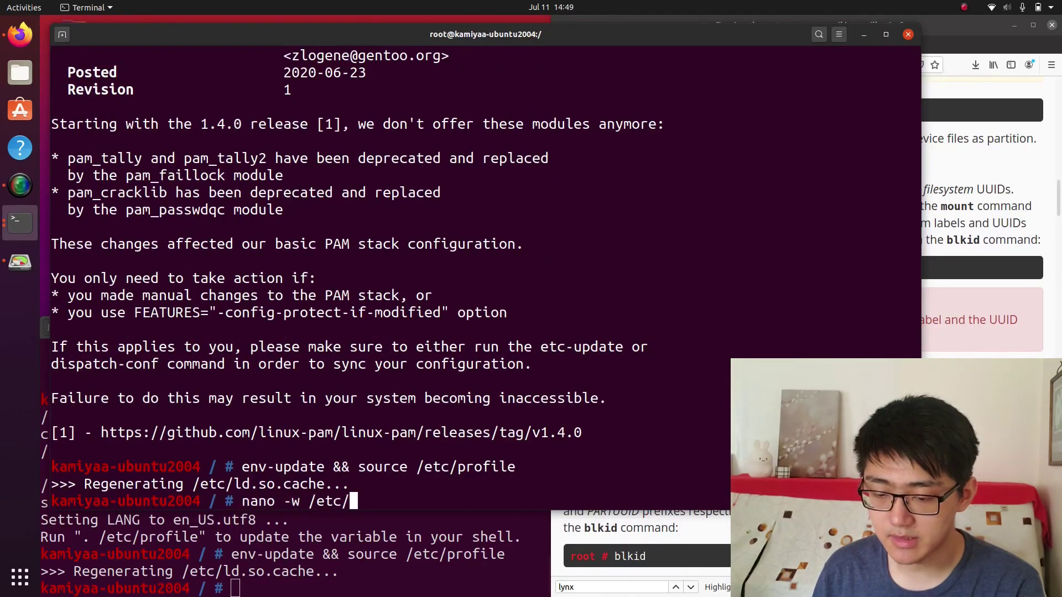
{"action": "type", "text": "fstab"}
{"action": "key", "text": "Return"}
{"action": "key", "text": "Up"}
{"action": "key", "text": "Up"}
{"action": "key", "text": "Up"}
{"action": "key", "text": "Up"}
{"action": "key", "text": "Up"}
{"action": "key", "text": "Up"}
{"action": "key", "text": "Up"}
{"action": "key", "text": "Down"}
{"action": "key", "text": "Down"}
{"action": "key", "text": "Down"}
{"action": "key", "text": "Down"}
{"action": "key", "text": "Down"}
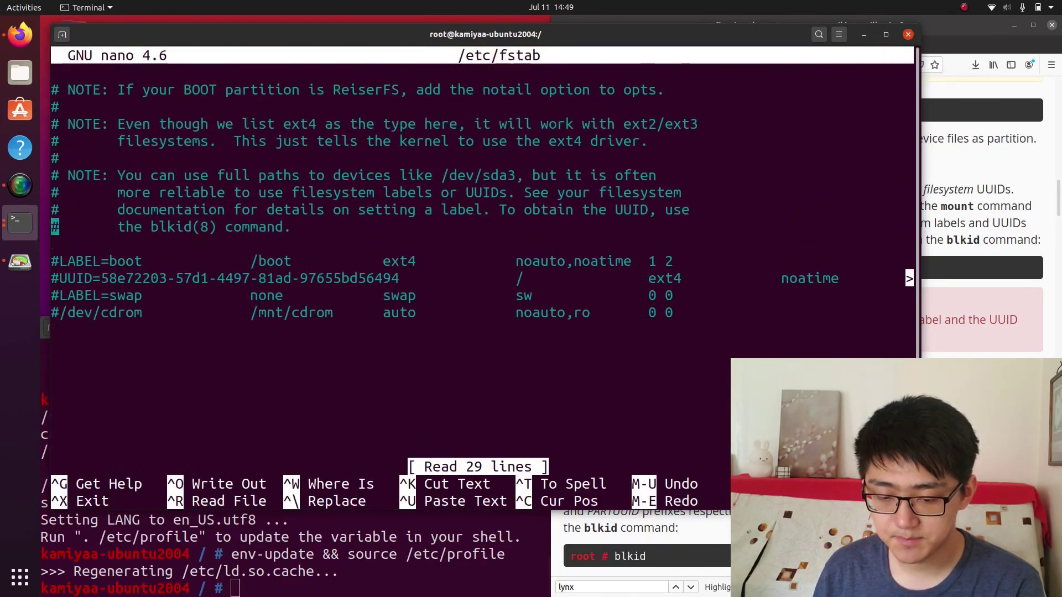
{"action": "key", "text": "Down"}
{"action": "key", "text": "Return"}
{"action": "key", "text": "Up"}
{"action": "key", "text": "Return"}
{"action": "type", "text": "/dev/sda1"}
{"action": "key", "text": "Tab"}
{"action": "key", "text": "Tab"}
{"action": "type", "text": "/"}
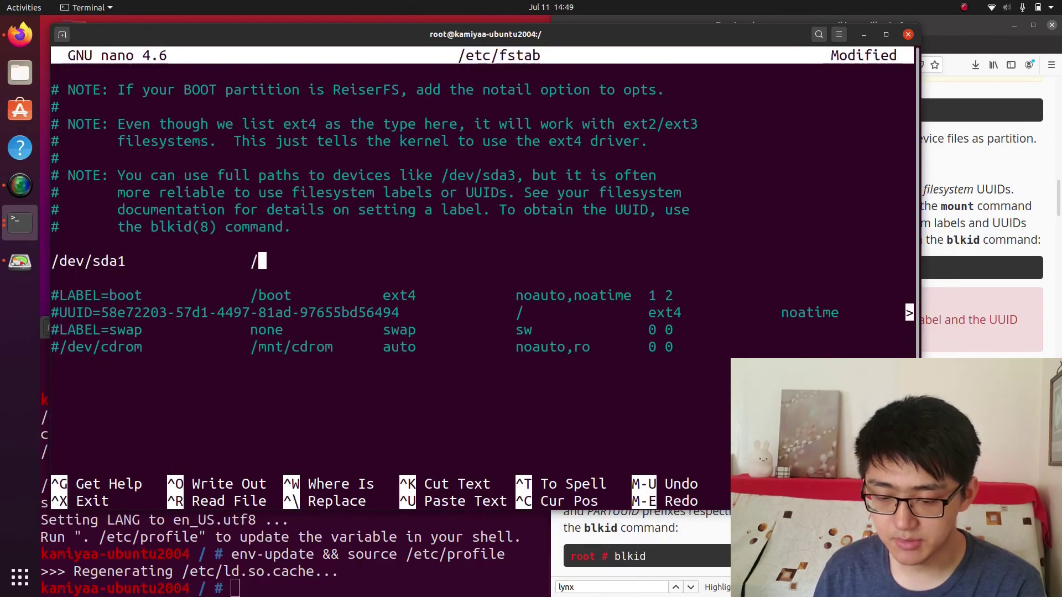
{"action": "type", "text": "boot/efi"}
{"action": "key", "text": "Tab"}
{"action": "type", "text": "fat32"}
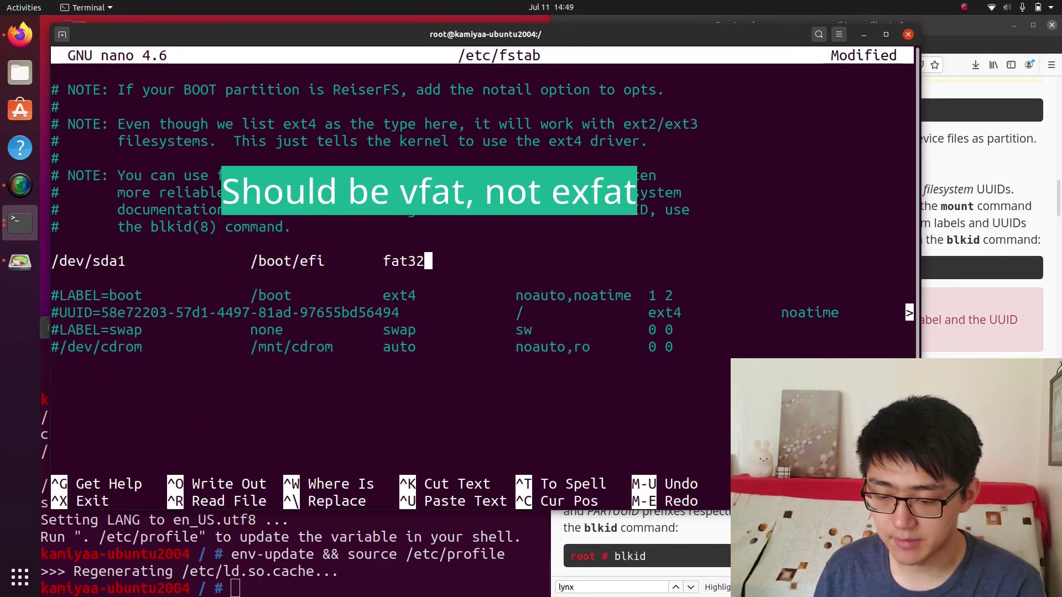
{"action": "key", "text": "BackSpace"}
{"action": "key", "text": "BackSpace"}
{"action": "key", "text": "BackSpace"}
{"action": "key", "text": "BackSpace"}
{"action": "key", "text": "BackSpace"}
{"action": "type", "text": "exfat"}
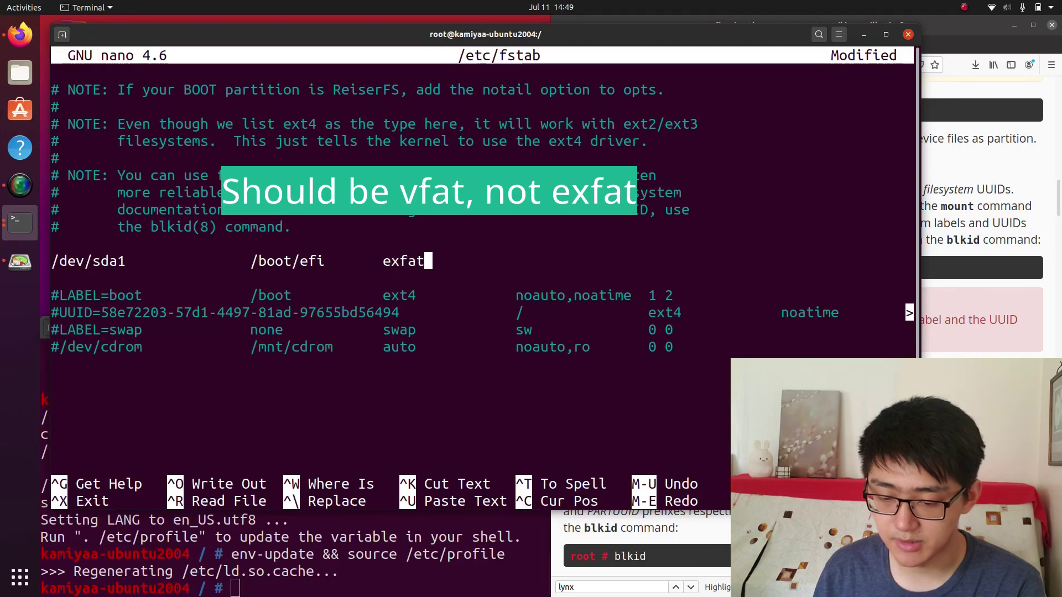
{"action": "key", "text": "Tab"}
{"action": "type", "text": "noauto,noati"}
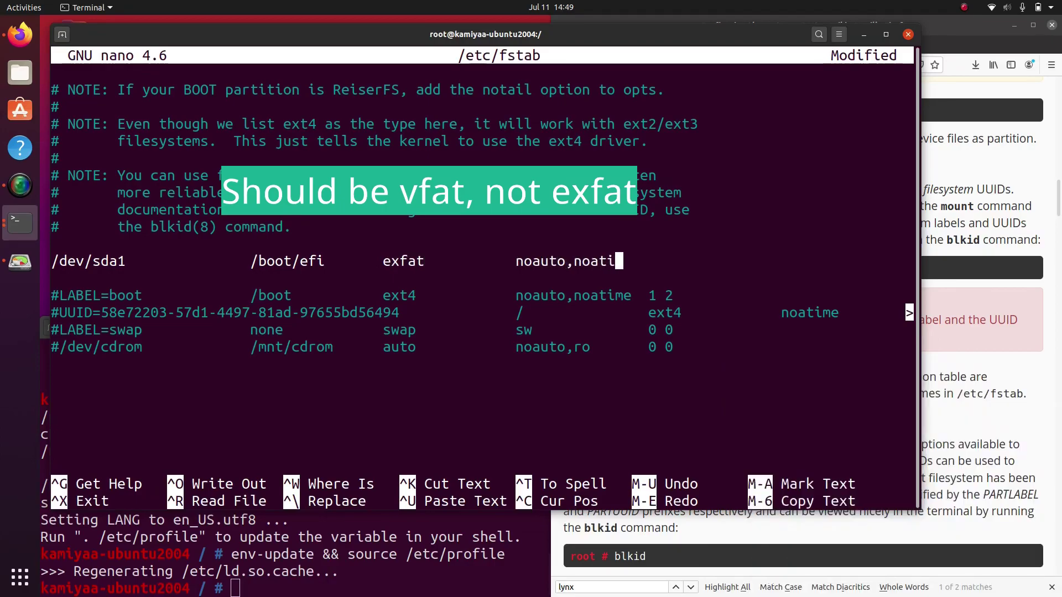
{"action": "type", "text": "me  0 0"}
Add the btrfs root entry for /dev/sda3 with noatime options
{"action": "key", "text": "Return"}
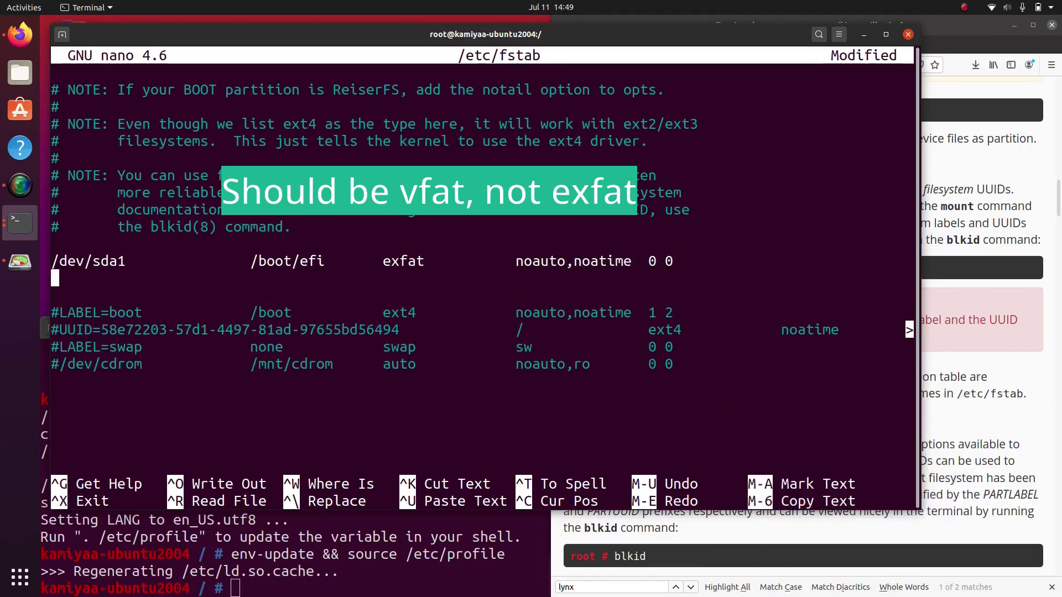
{"action": "type", "text": "/dev/sda3               /"}
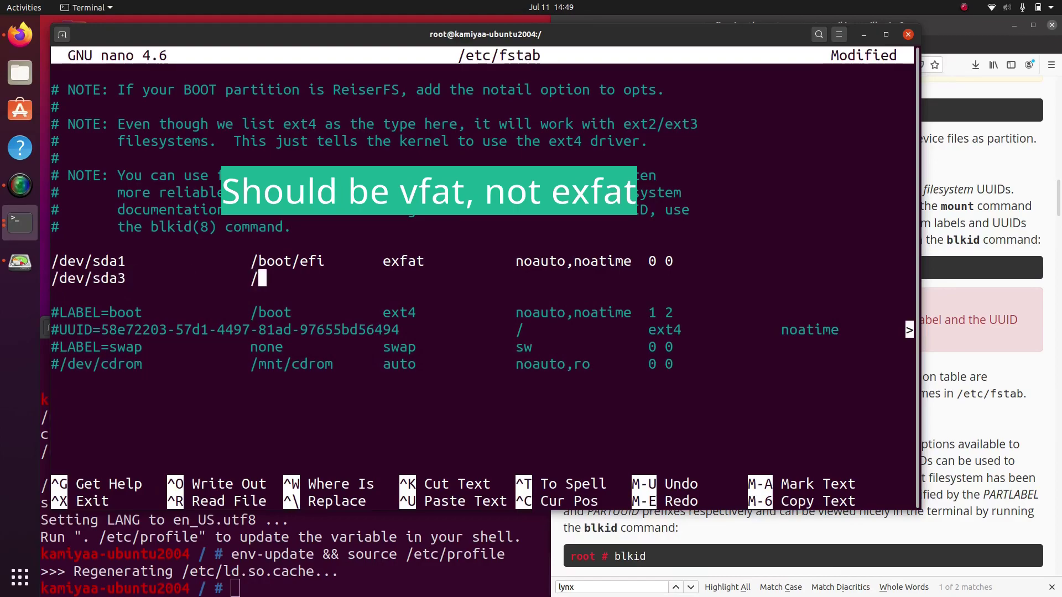
{"action": "type", "text": "rfs"}
{"action": "key", "text": "Tab"}
{"action": "type", "text": "no"}
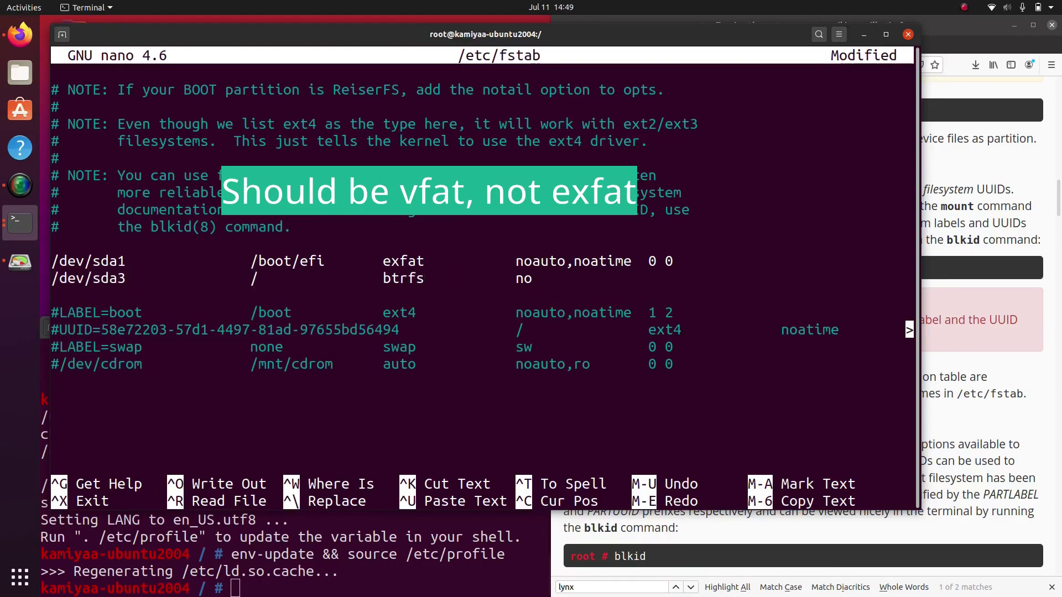
{"action": "type", "text": "atime,"}
{"action": "key", "text": "Tab"}
{"action": "type", "text": "1 2"}
{"action": "type", "text": "0 0"}
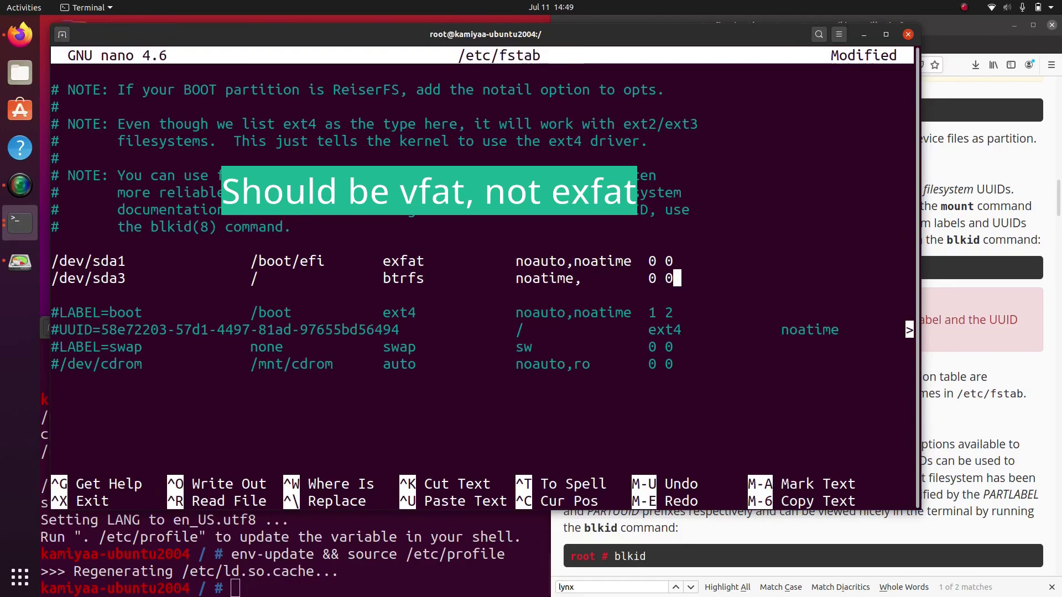
Add the /dev/sda4 /home btrfs entry and save the fstab file
{"action": "key", "text": "Return"}
{"action": "type", "text": "/dev/sda4"}
{"action": "key", "text": "Tab"}
{"action": "type", "text": "/home/"}
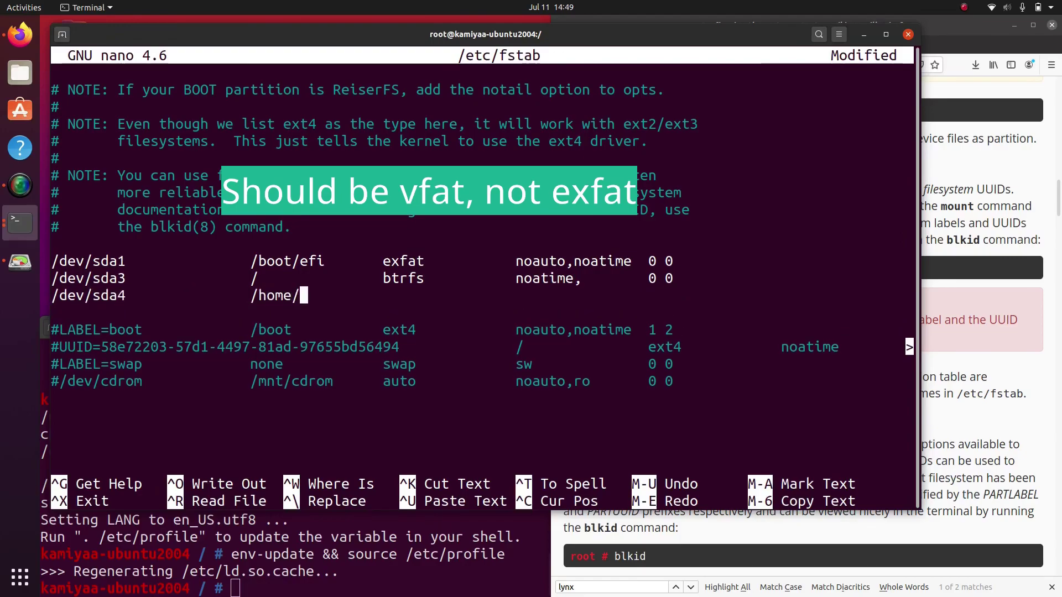
{"action": "type", "text": "btrfs"}
{"action": "key", "text": "Tab"}
{"action": "type", "text": "noati"}
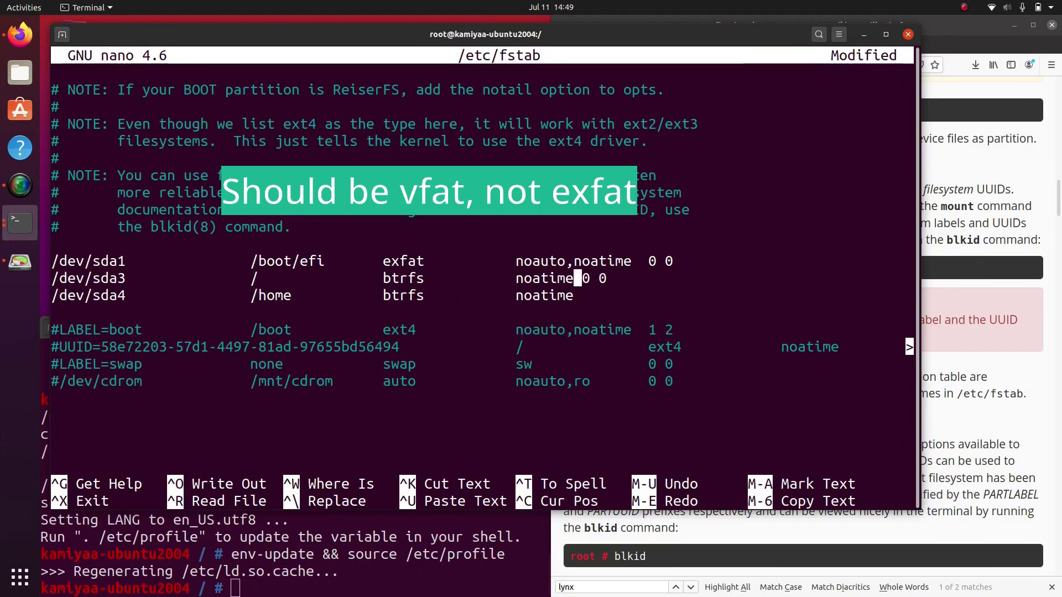
{"action": "key", "text": "Tab"}
{"action": "key", "text": "ctrl+s"}
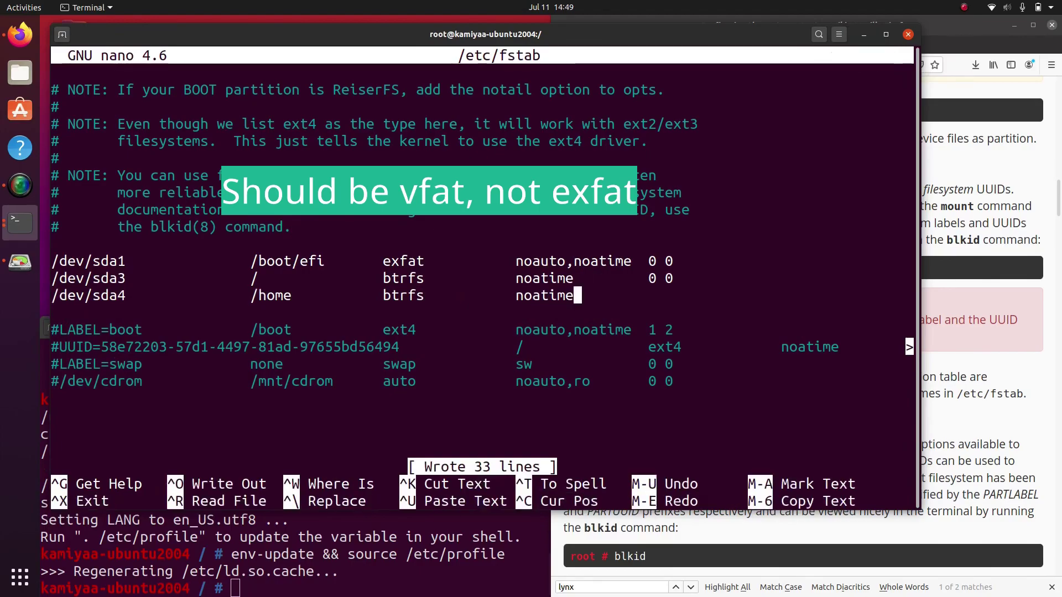
{"action": "key", "text": "Tab"}
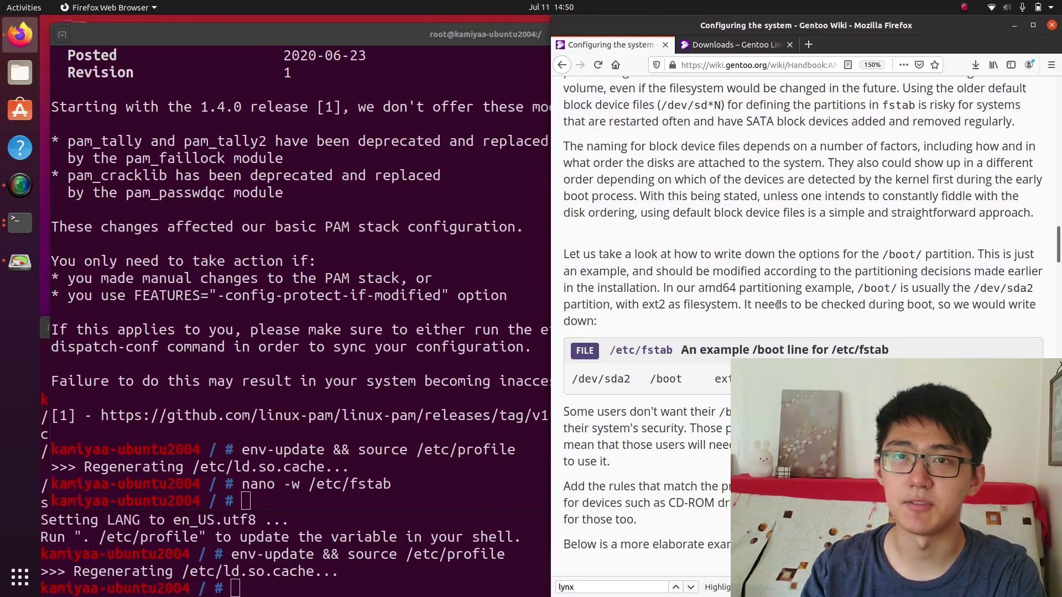
Run emerge -a linux-firmware and accept the required licence changes
{"action": "key", "text": "alt+Tab"}
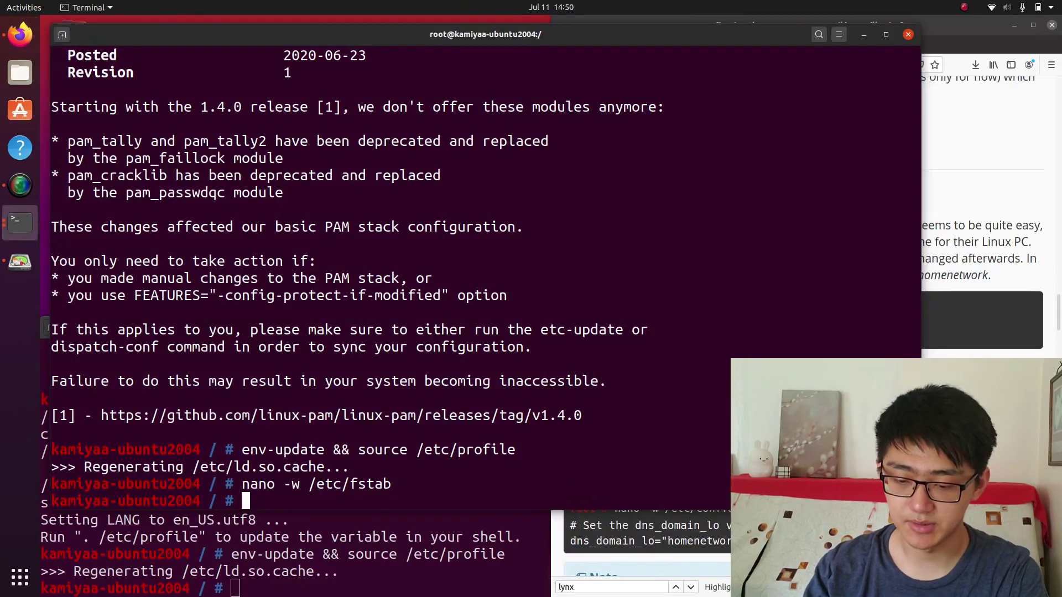
{"action": "type", "text": "emerge -a"}
{"action": "type", "text": " linux-firmware"}
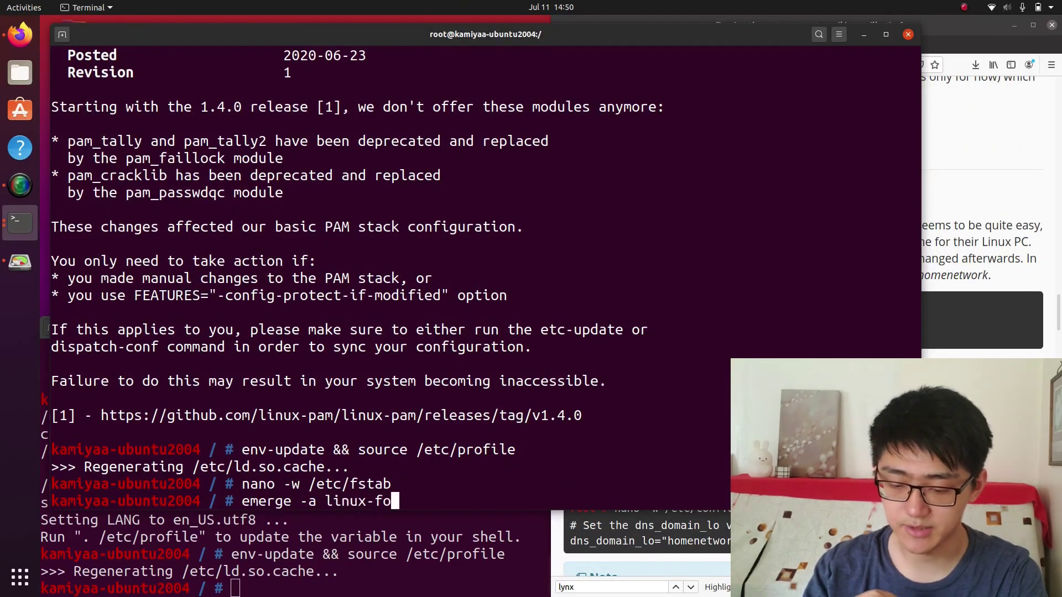
{"action": "key", "text": "Return"}
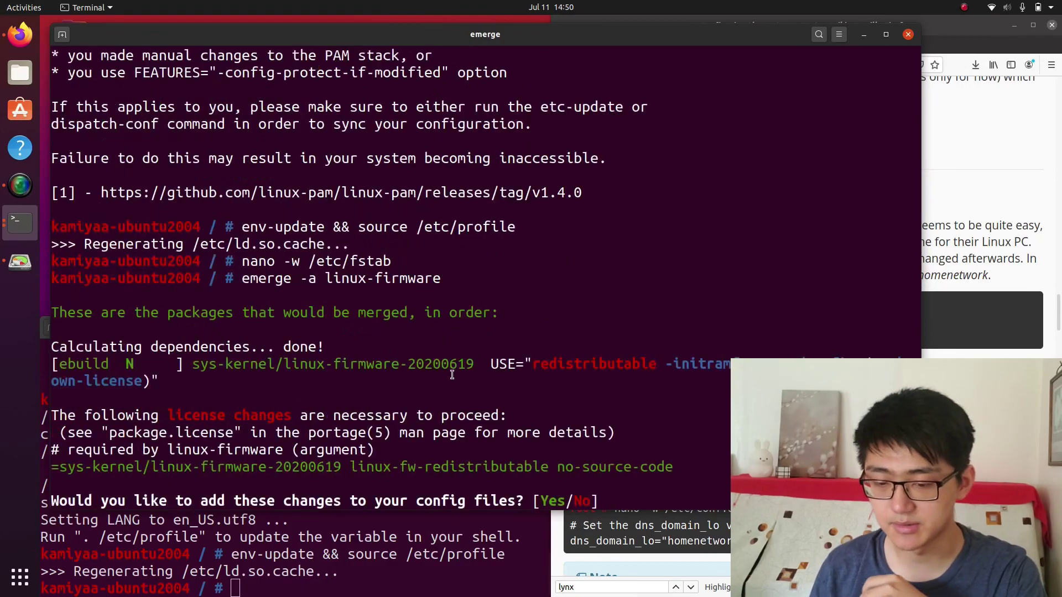
{"action": "type", "text": "y"}
{"action": "key", "text": "Return"}
Merge the package.license update with etc-update option -5, then rerun the linux-firmware emerge
{"action": "type", "text": "etc-update -"}
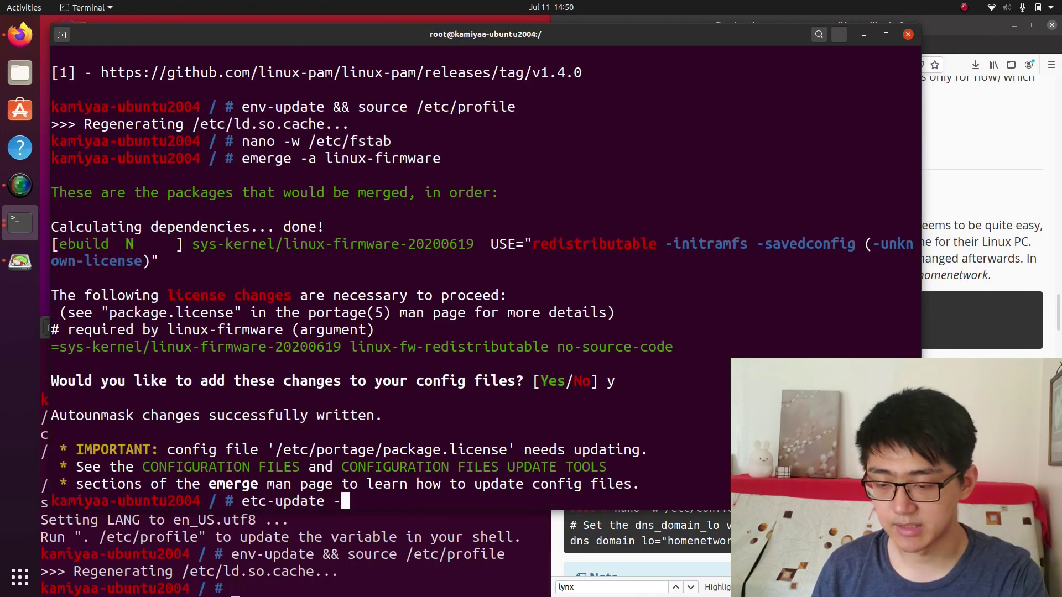
{"action": "key", "text": "BackSpace"}
{"action": "key", "text": "Return"}
{"action": "type", "text": "-5"}
{"action": "key", "text": "Return"}
{"action": "key", "text": "Up"}
{"action": "key", "text": "Up"}
{"action": "key", "text": "Return"}
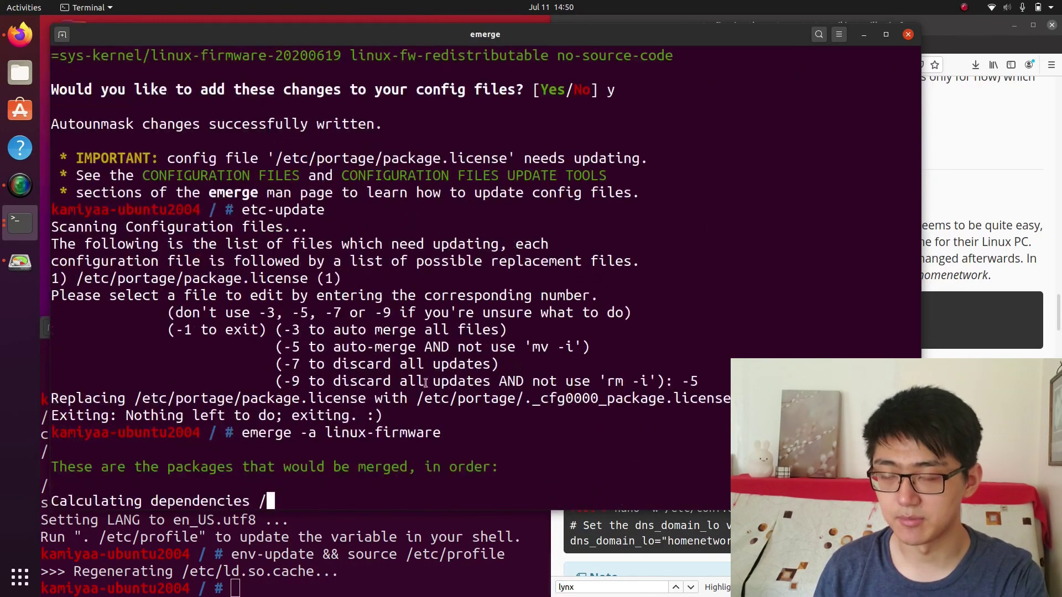
Confirm the linux-firmware merge and start emerge -a networkmanager in the other root terminal
{"action": "type", "text": "y"}
{"action": "key", "text": "Return"}
{"action": "left_click", "coordinate": [400, 574]}
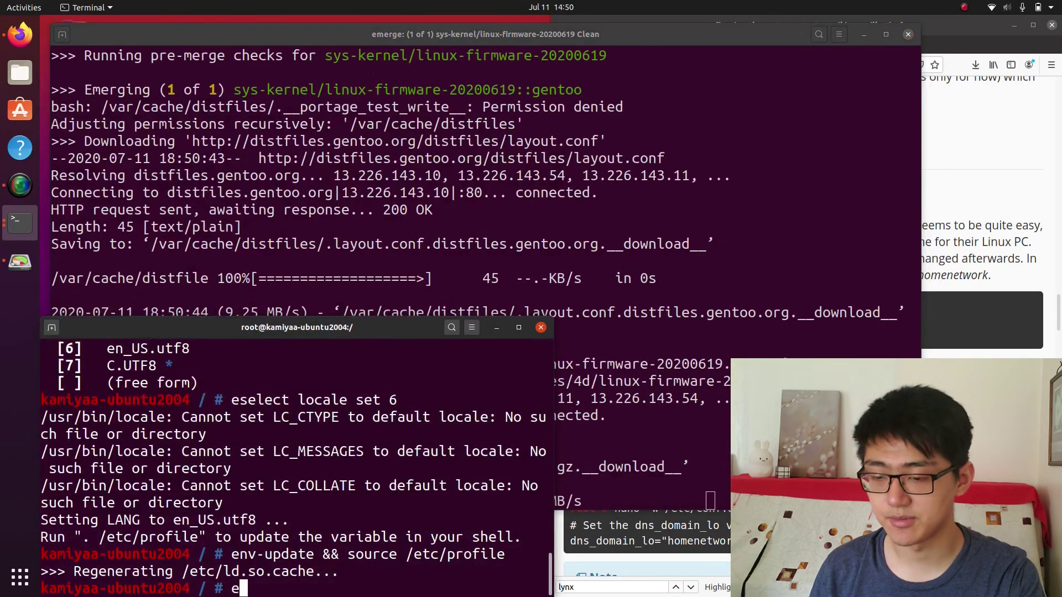
{"action": "type", "text": "emerge -a N"}
{"action": "key", "text": "BackSpace"}
{"action": "type", "text": "networkmanager"}
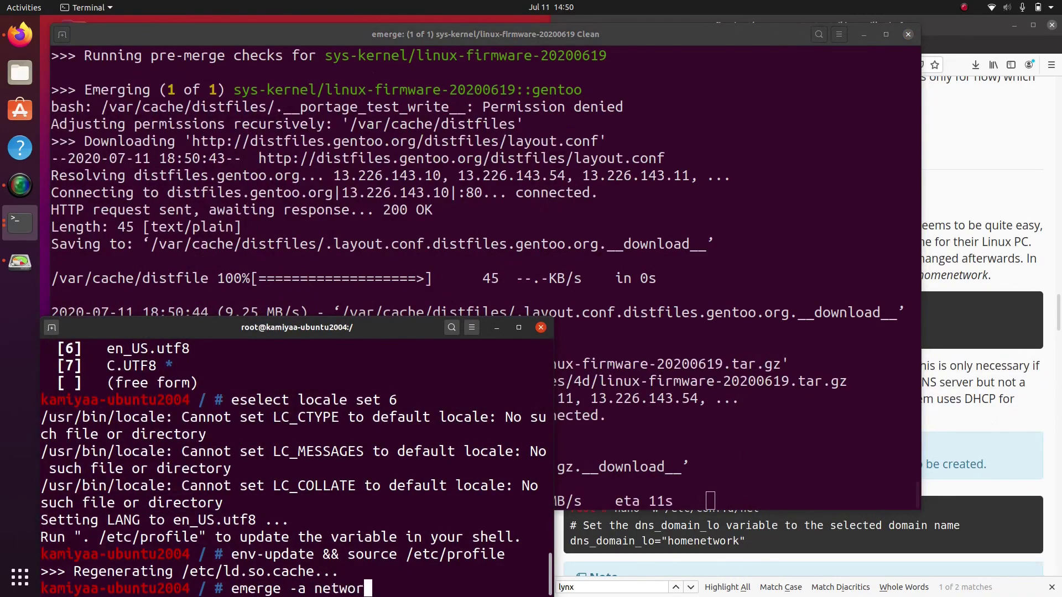
{"action": "key", "text": "Return"}
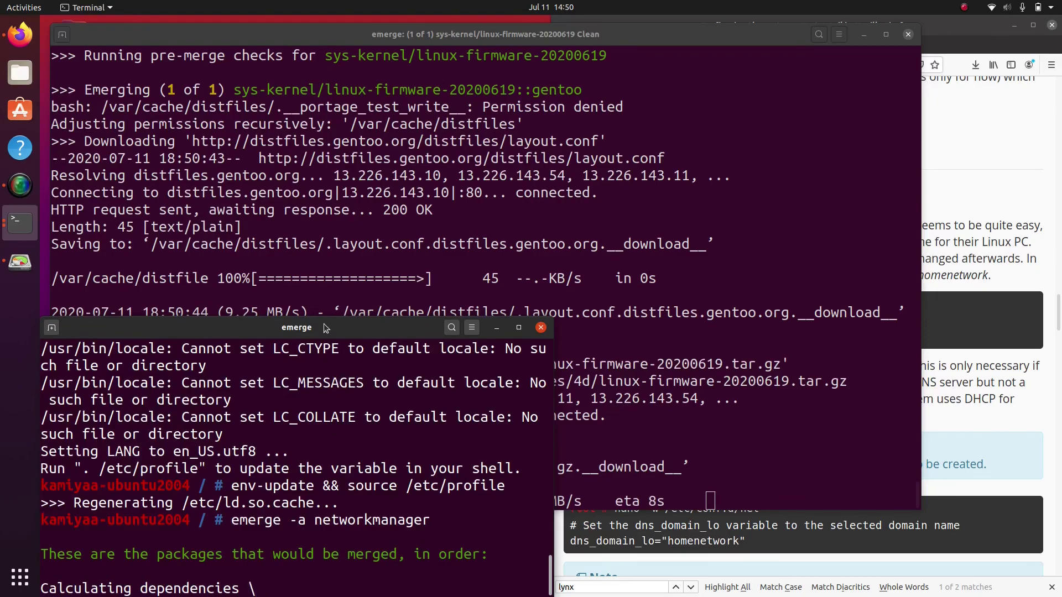
Enlarge the NetworkManager terminal, accept the USE changes and merge zz-autounmask via etc-update -5
{"action": "left_click_drag", "start_coordinate": [326, 329], "coordinate": [467, 60]}
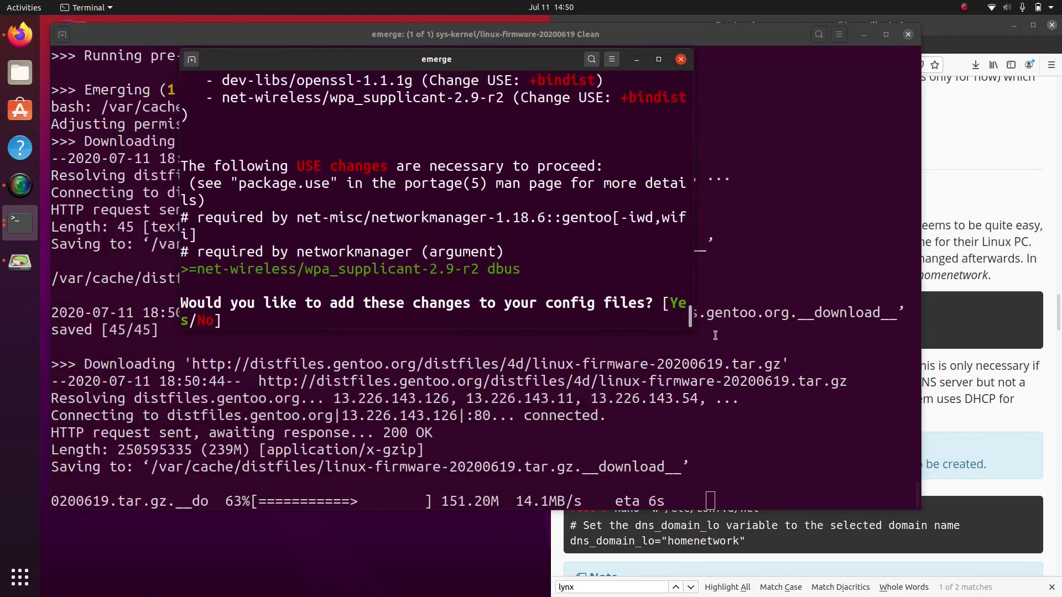
{"action": "left_click_drag", "start_coordinate": [693, 338], "coordinate": [947, 514]}
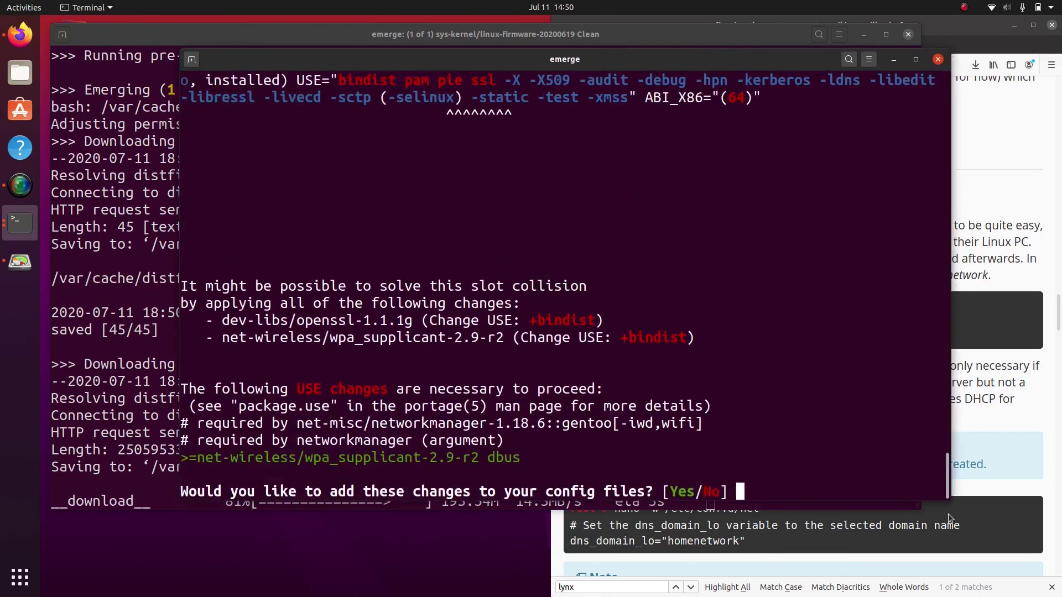
{"action": "type", "text": "y"}
{"action": "key", "text": "Return"}
{"action": "type", "text": "etc-update"}
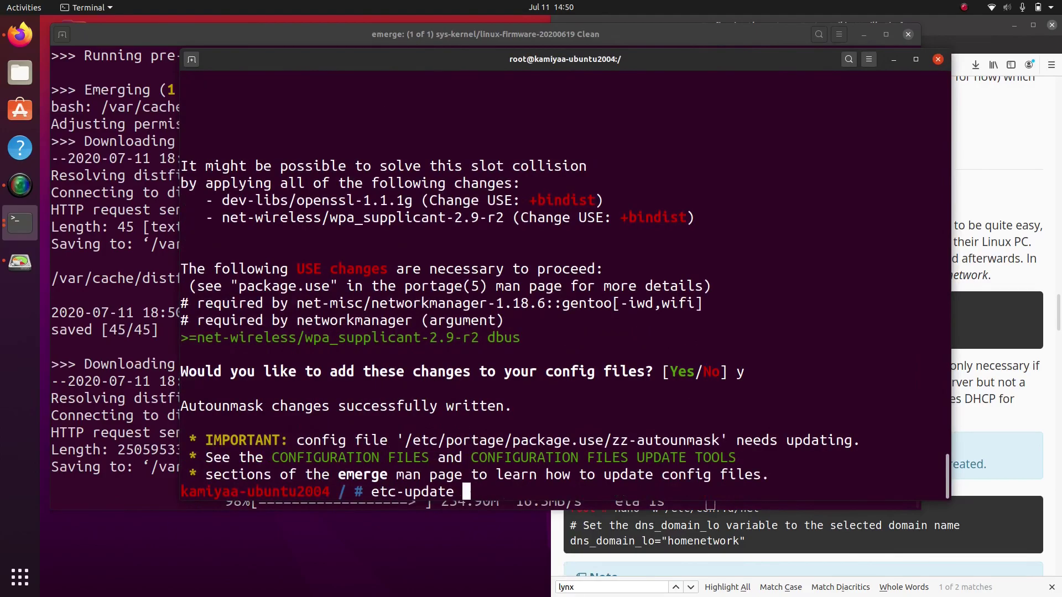
{"action": "key", "text": "Return"}
{"action": "type", "text": "-5"}
{"action": "key", "text": "Return"}
Rerun emerge -a networkmanager and review the openssl slot-conflict output
{"action": "type", "text": "emerge -a networkmanager"}
{"action": "key", "text": "Return"}
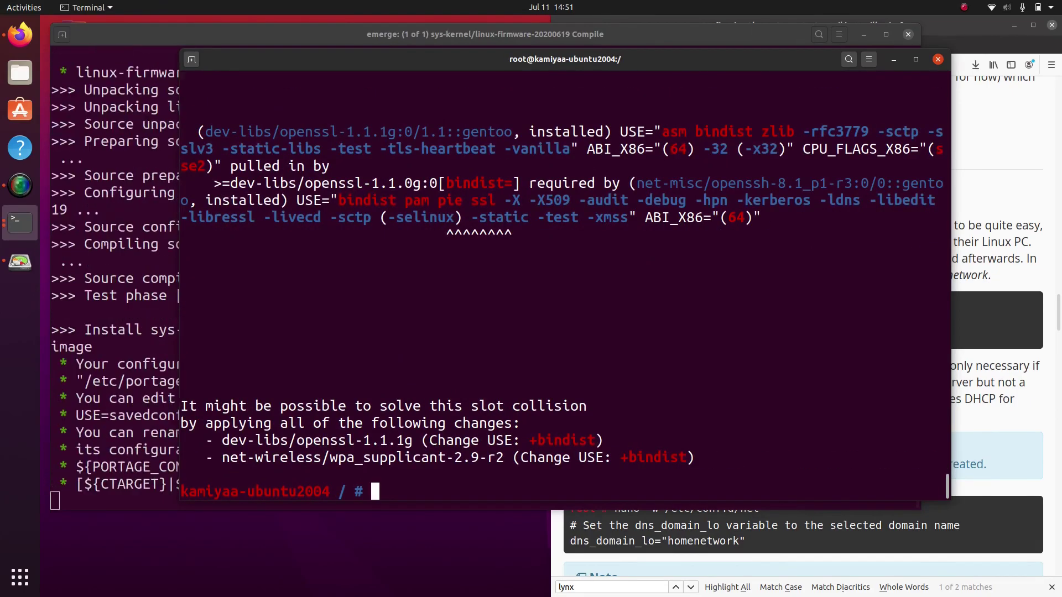
{"action": "scroll", "coordinate": [561, 286], "scroll_direction": "up", "scroll_amount": 10}
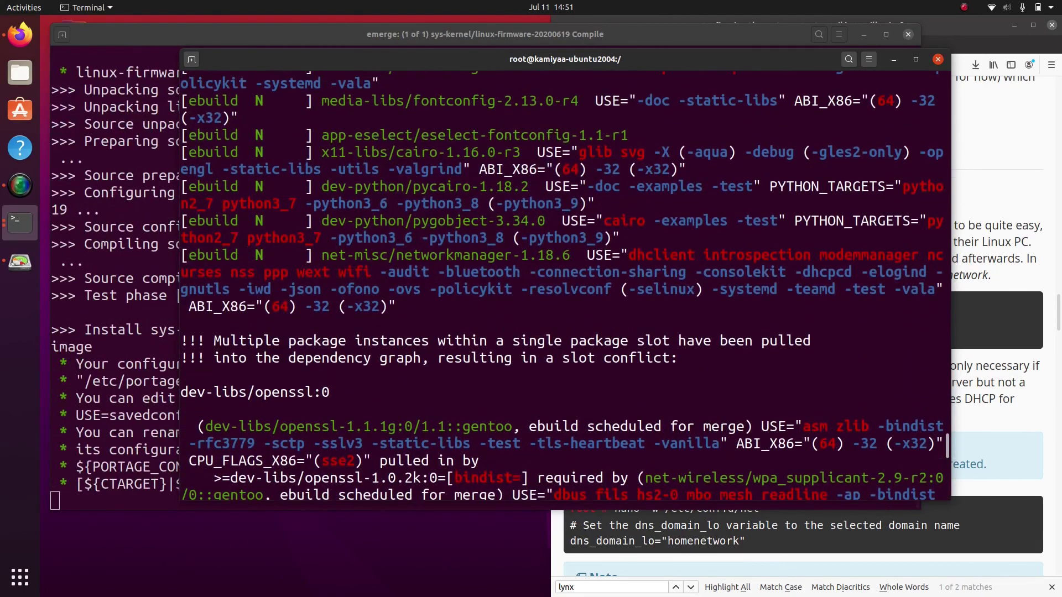
{"action": "scroll", "coordinate": [834, 462], "scroll_direction": "down", "scroll_amount": 10}
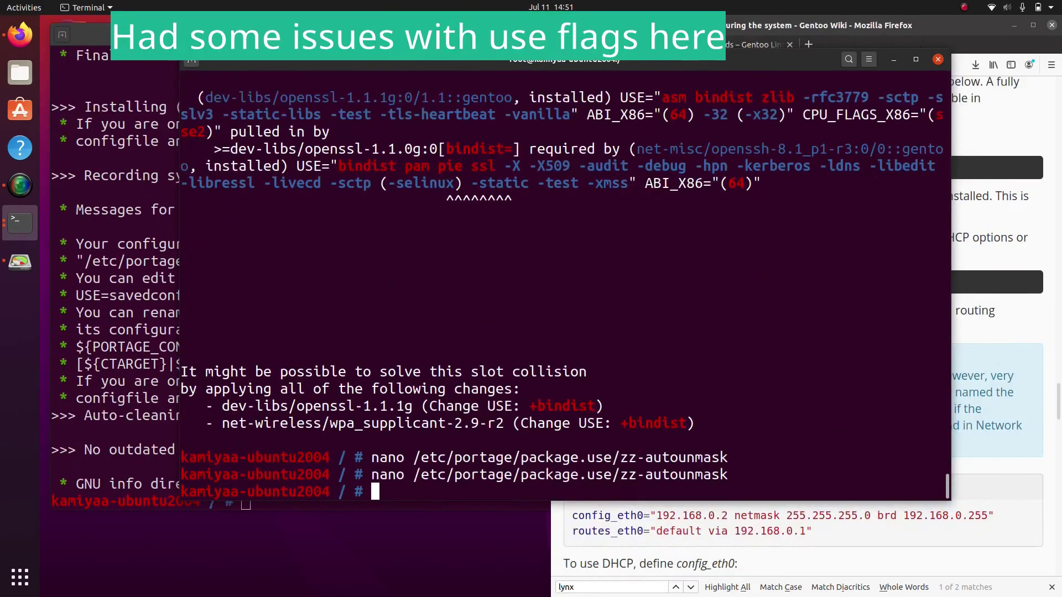
Add 'net-wireless/wpa_supplicant bindist' to zz-autounmask and save it
{"action": "key", "text": "Up"}
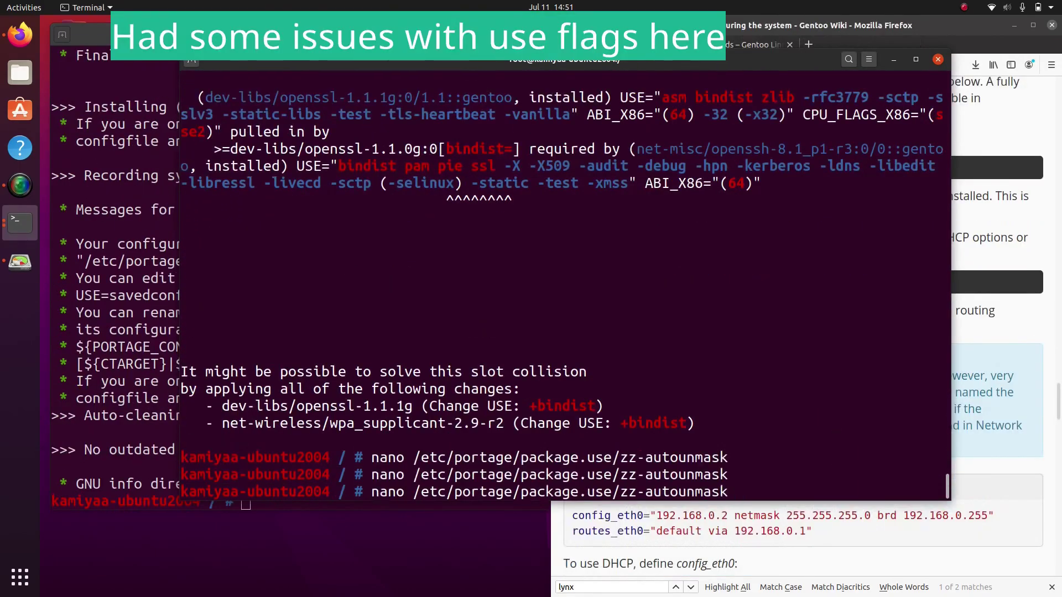
{"action": "key", "text": "Return"}
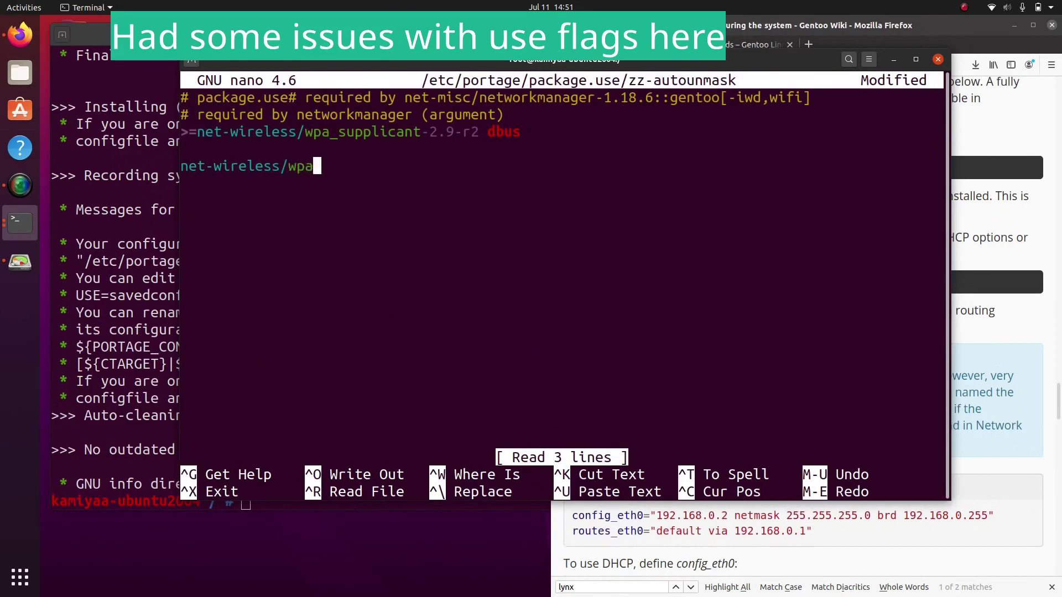
{"action": "type", "text": "pplicant bindist"}
{"action": "key", "text": "ctrl+o"}
{"action": "key", "text": "Return"}
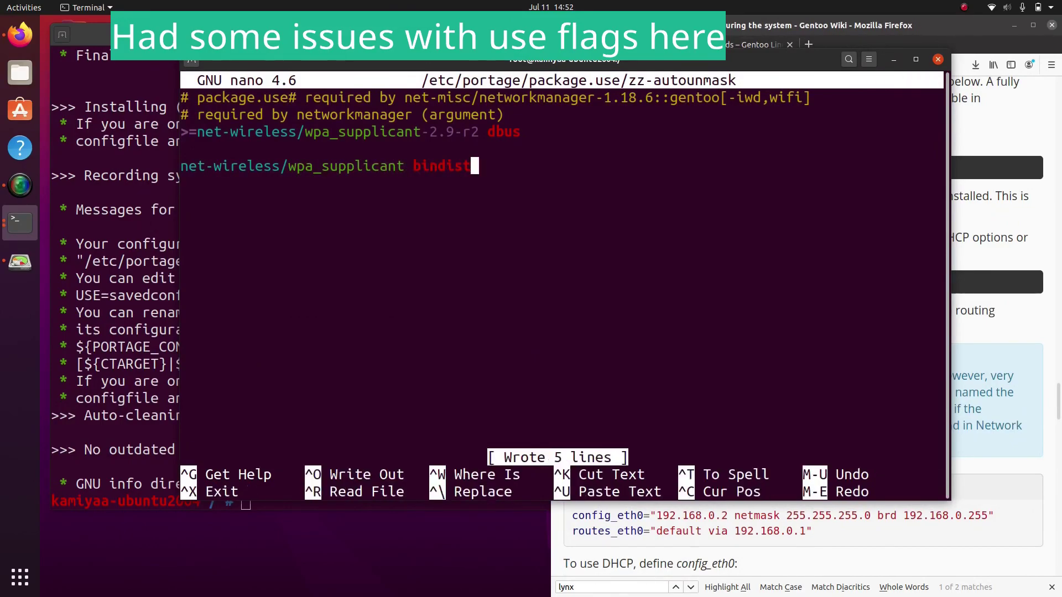
{"action": "key", "text": "Up"}
{"action": "key", "text": "Return"}
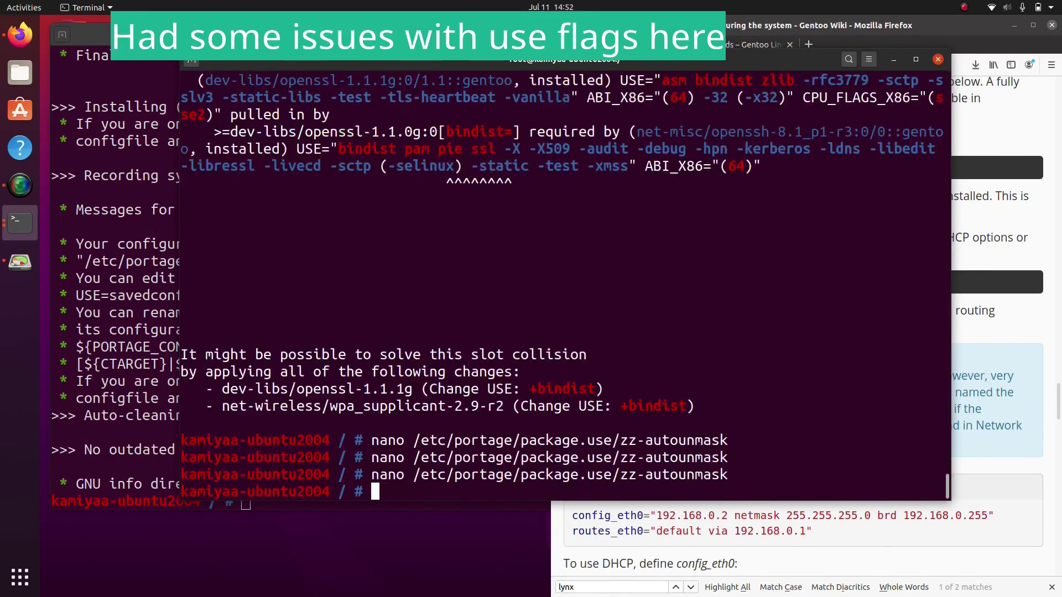
Add 'dev-libs/openssl bindist' above the wpa_supplicant entry and save the file
{"action": "key", "text": "Return"}
{"action": "key", "text": "Down"}
{"action": "key", "text": "Down"}
{"action": "key", "text": "Down"}
{"action": "key", "text": "Down"}
{"action": "type", "text": "dev-libs/openssl bindist"}
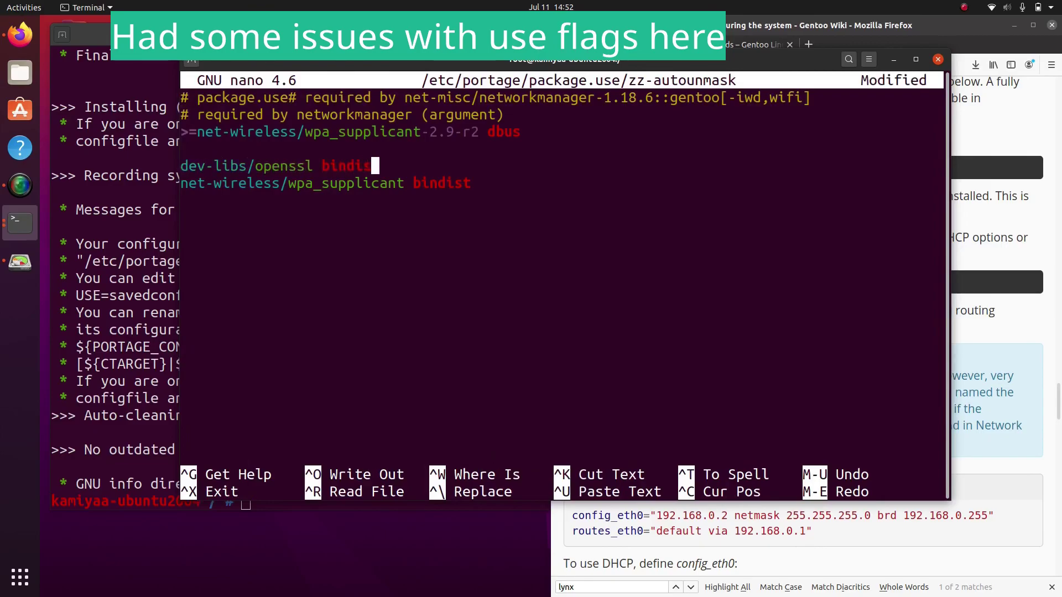
{"action": "key", "text": "ctrl+x"}
{"action": "key", "text": "y"}
{"action": "key", "text": "Return"}
Run emerge -a networkmanager, accept the package list, and scroll the handbook
{"action": "type", "text": "emerge -a networkmanager"}
{"action": "key", "text": "Return"}
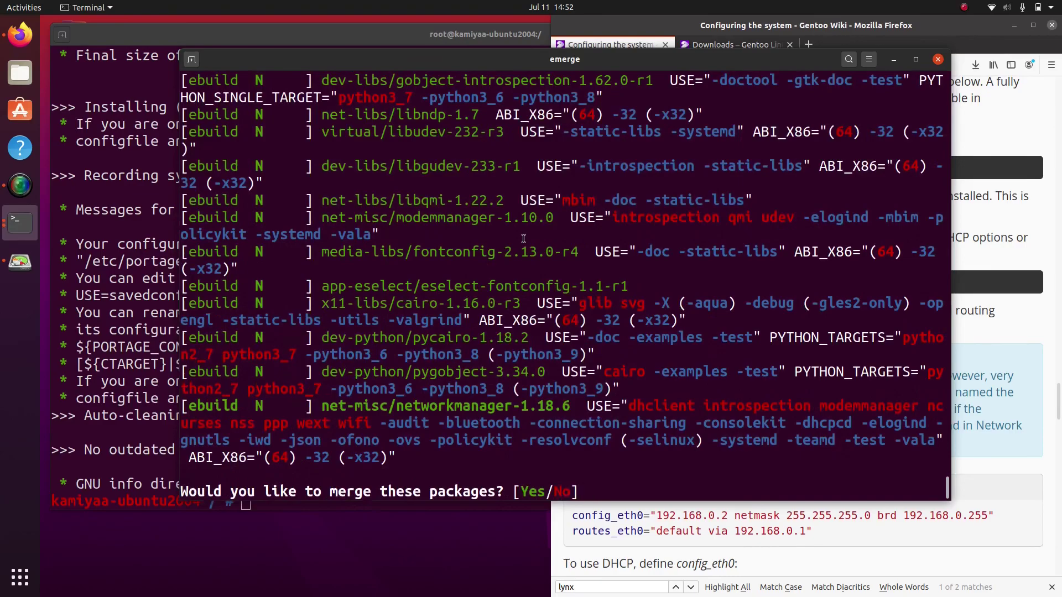
{"action": "key", "text": "Return"}
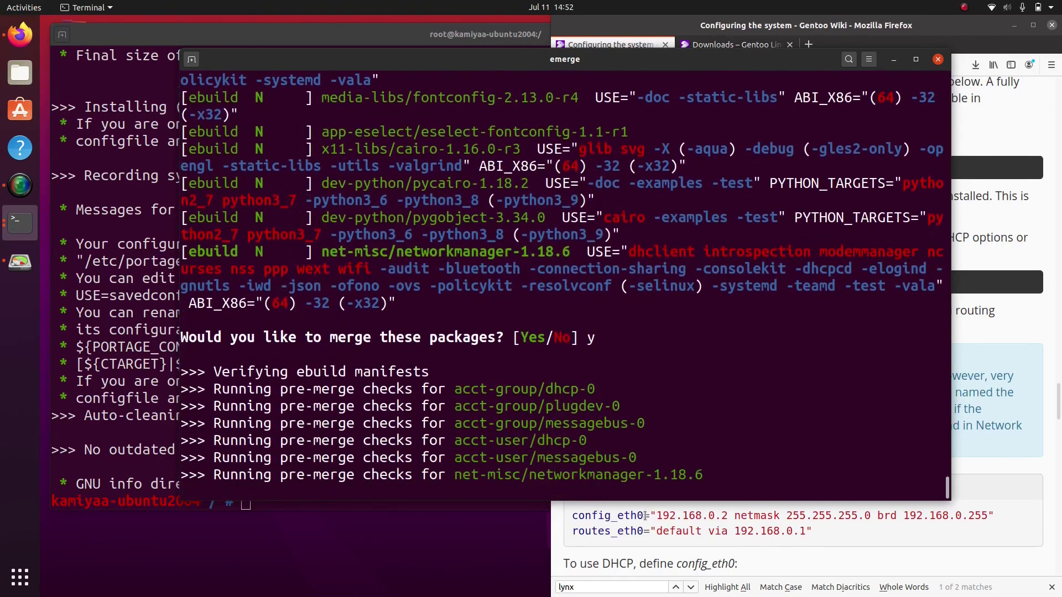
{"action": "left_click", "coordinate": [705, 435]}
{"action": "scroll", "coordinate": [705, 434], "scroll_direction": "down", "scroll_amount": 8}
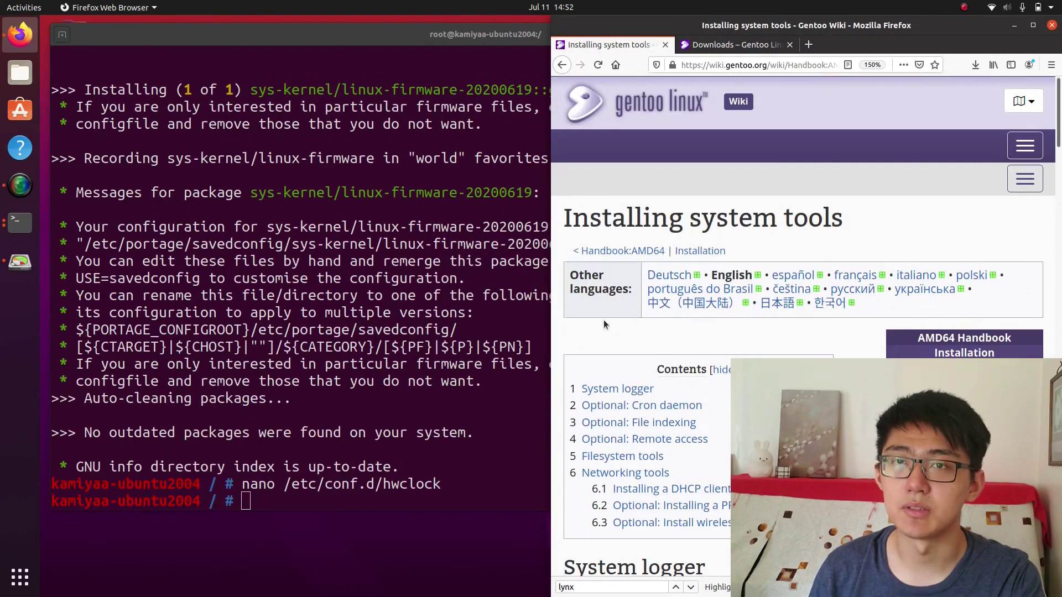
Run emerge -a grub and confirm merging the six GRUB packages
{"action": "left_click", "coordinate": [361, 264]}
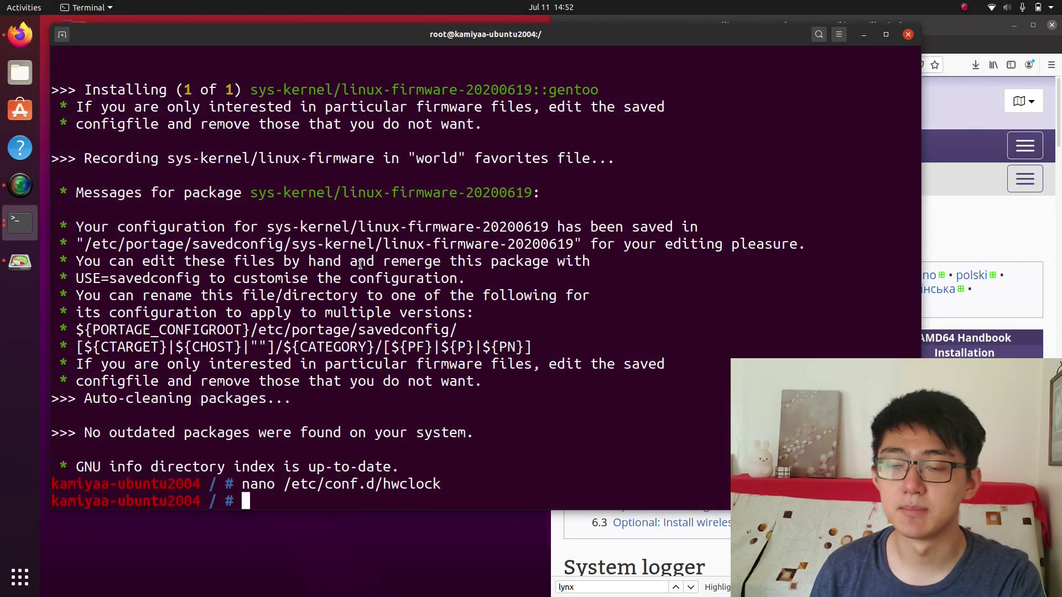
{"action": "type", "text": "emerge -a grub"}
{"action": "key", "text": "Return"}
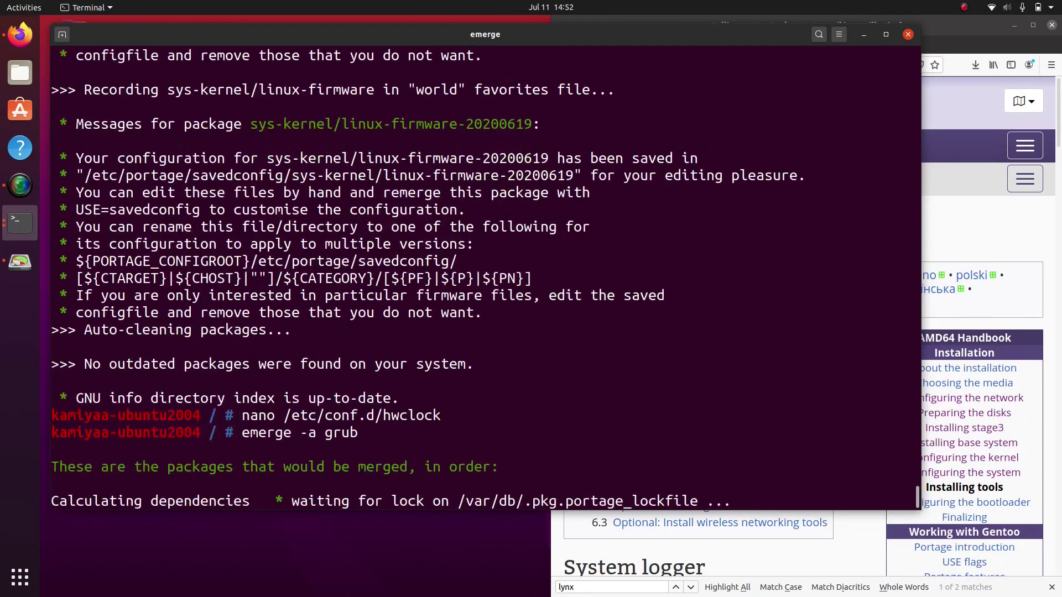
{"action": "left_click", "coordinate": [939, 237]}
{"action": "scroll", "coordinate": [791, 293], "scroll_direction": "down", "scroll_amount": 5}
{"action": "scroll", "coordinate": [791, 293], "scroll_direction": "up", "scroll_amount": 3}
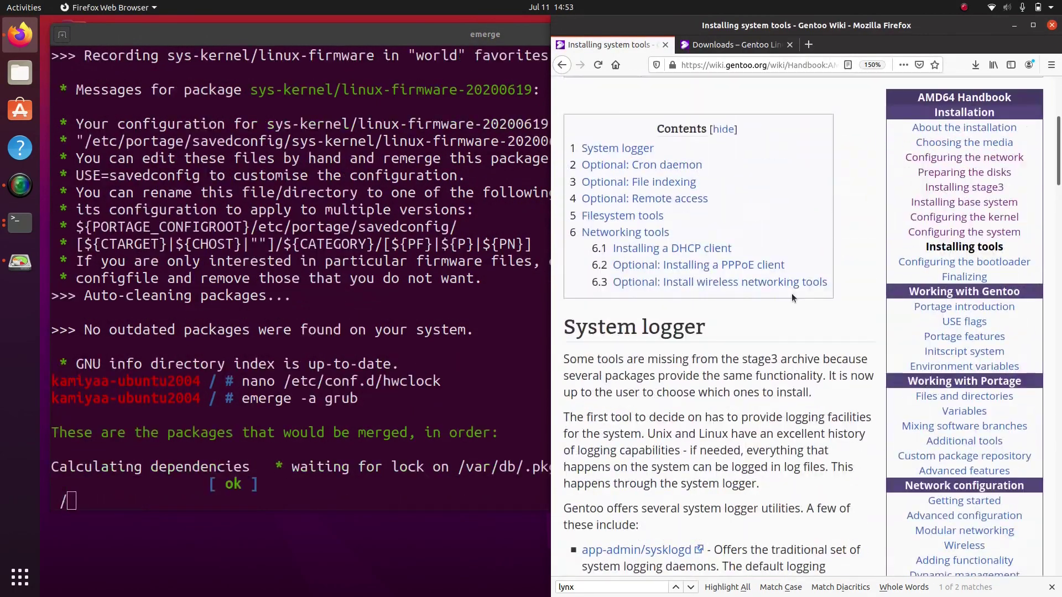
{"action": "left_click", "coordinate": [454, 356]}
{"action": "type", "text": "y"}
{"action": "key", "text": "Return"}
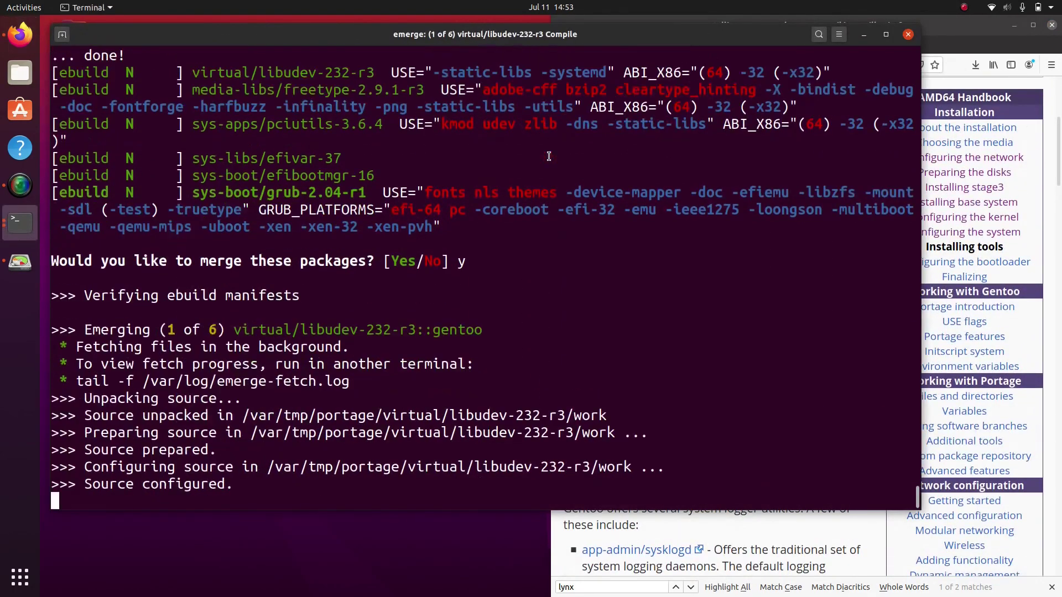
Narrow the terminal window and scroll further down the handbook page
{"action": "left_click_drag", "start_coordinate": [919, 152], "coordinate": [760, 152]}
{"action": "left_click", "coordinate": [841, 231]}
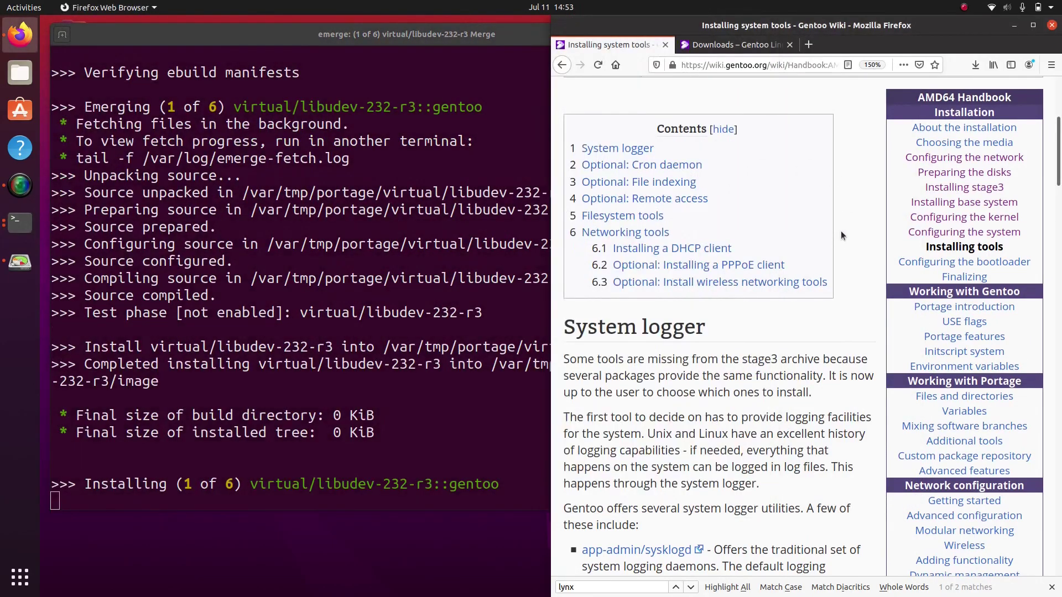
{"action": "scroll", "coordinate": [859, 283], "scroll_direction": "down", "scroll_amount": 10}
{"action": "scroll", "coordinate": [859, 283], "scroll_direction": "down", "scroll_amount": 15}
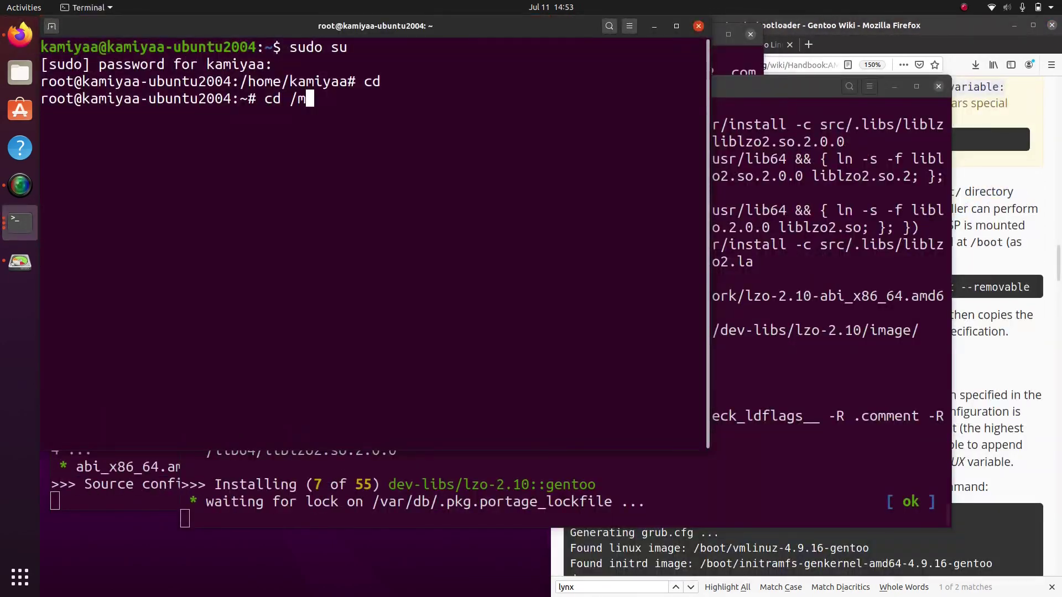
Enter the Gentoo chroot with chroot /mnt/gentoo/ /bin/bash, leaving grub-mkconfig unrun
{"action": "key", "text": "ctrl+c"}
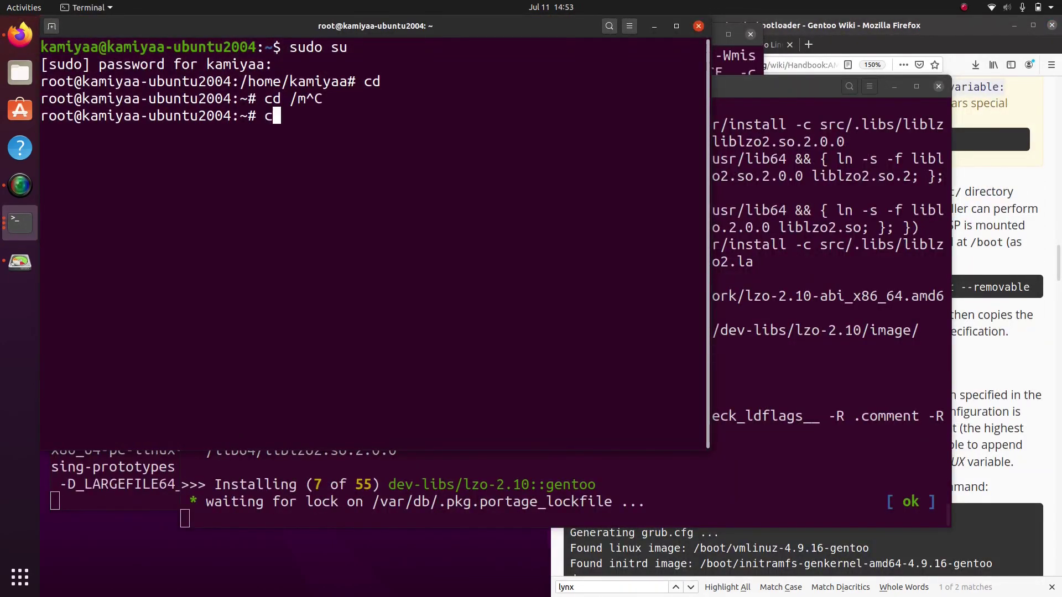
{"action": "type", "text": "chroot /mnt/gentoo/"}
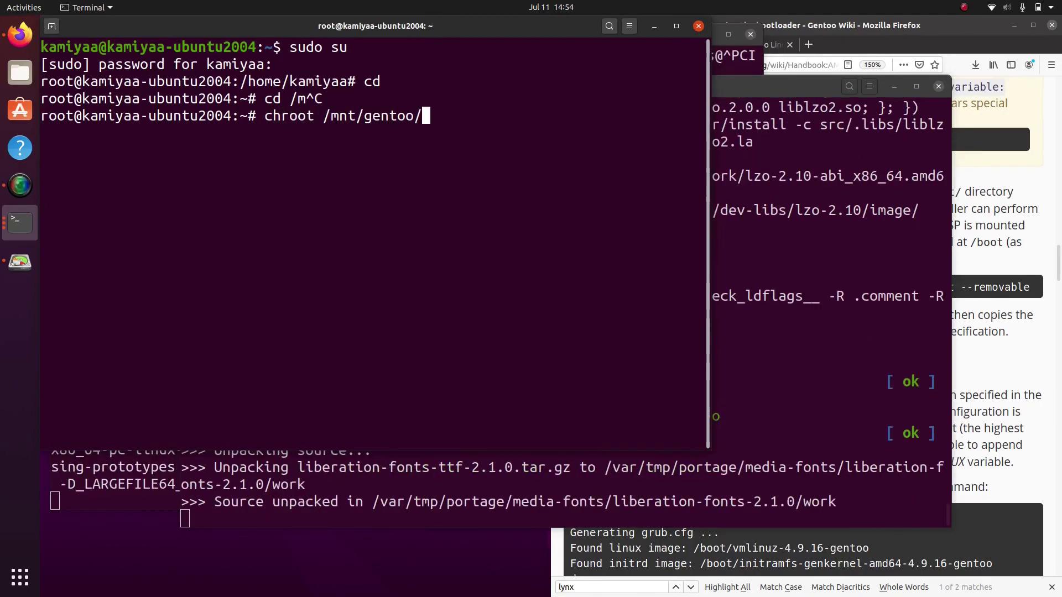
{"action": "type", "text": " /bin/bash"}
{"action": "key", "text": "Return"}
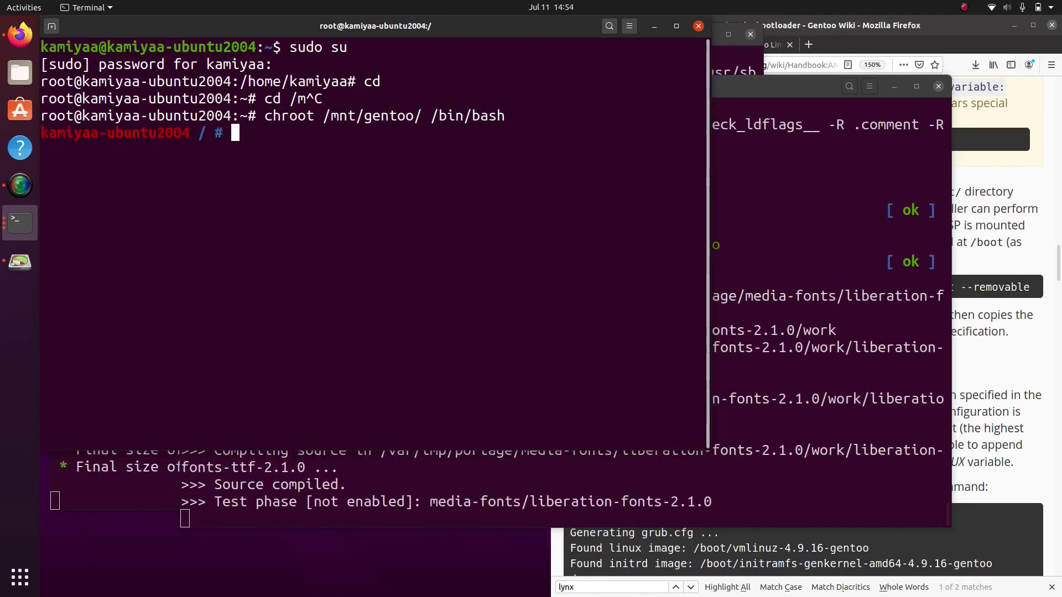
{"action": "type", "text": "grub-mkconfig -o /boot/grub/grub.cfg"}
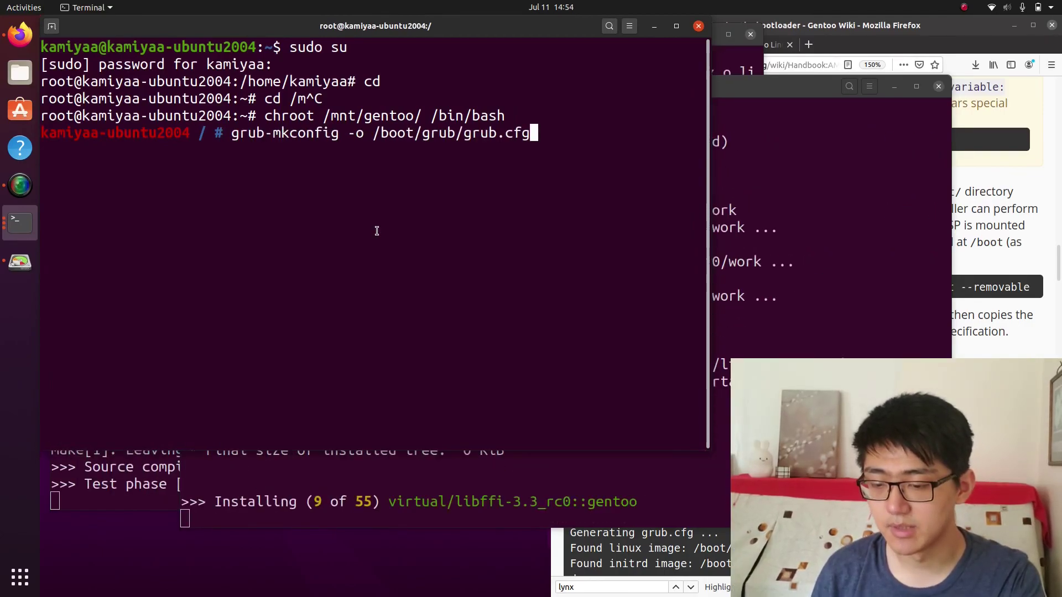
{"action": "key", "text": "ctrl+c"}
Open the handbook's Finalizing page and select the example useradd command
{"action": "left_click", "coordinate": [989, 233]}
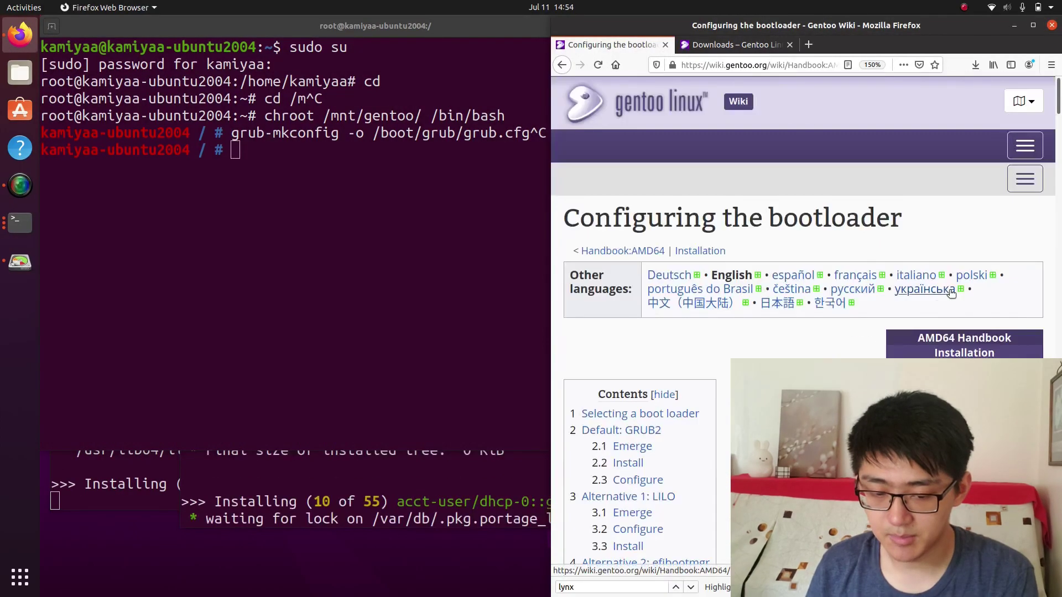
{"action": "scroll", "coordinate": [802, 277], "scroll_direction": "down", "scroll_amount": 5}
{"action": "left_click", "coordinate": [957, 324]}
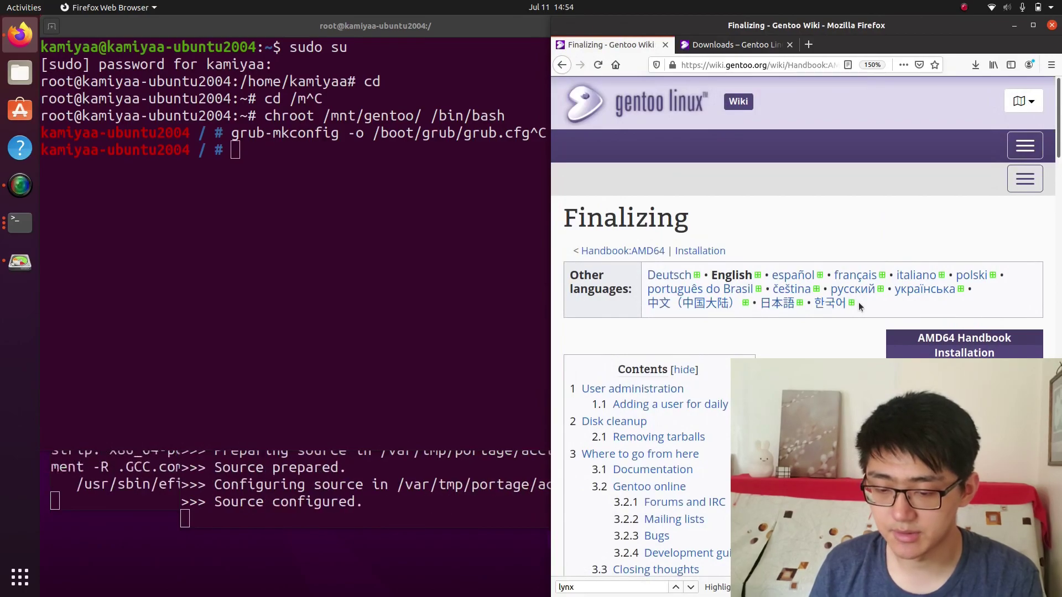
{"action": "scroll", "coordinate": [858, 302], "scroll_direction": "down", "scroll_amount": 10}
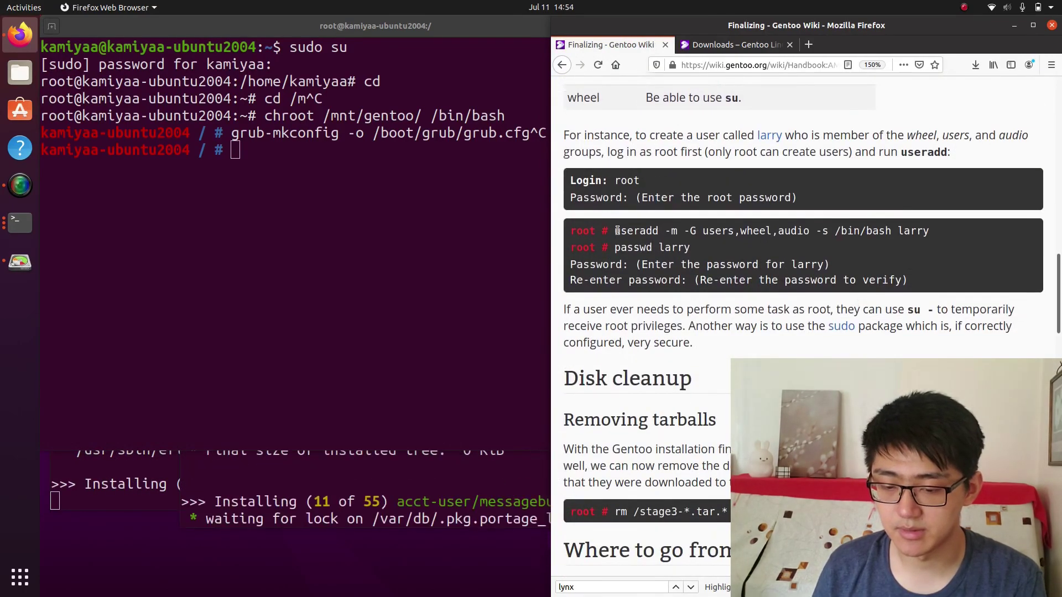
{"action": "left_click_drag", "start_coordinate": [697, 230], "coordinate": [932, 235]}
Paste the useradd command with the chosen username replacing larry and create the account
{"action": "left_click", "coordinate": [616, 225]}
{"action": "middle_click", "coordinate": [288, 178]}
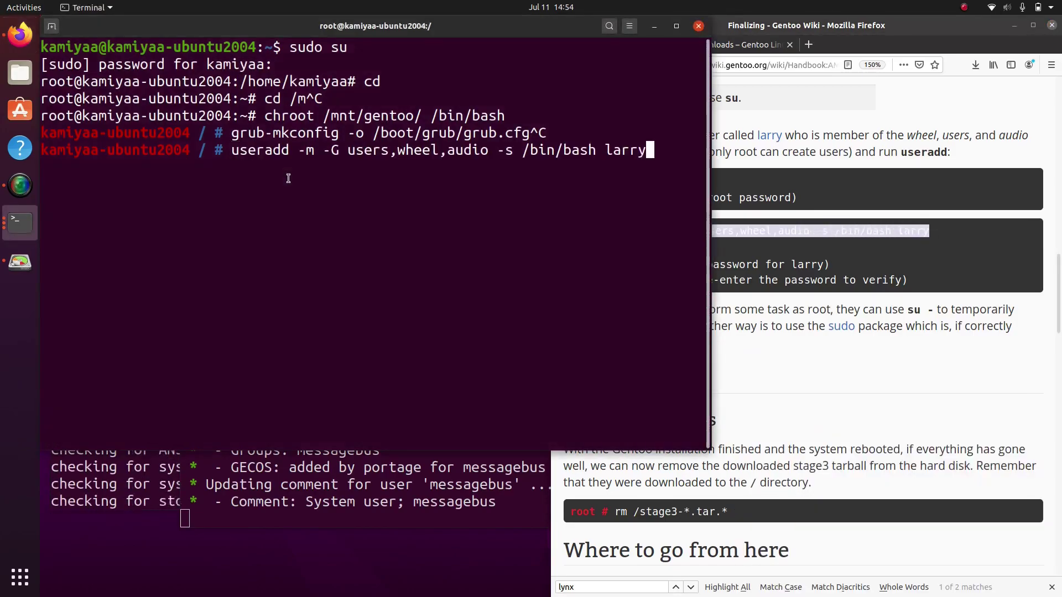
{"action": "key", "text": "BackSpace"}
{"action": "key", "text": "BackSpace"}
{"action": "key", "text": "BackSpace"}
{"action": "key", "text": "BackSpace"}
{"action": "key", "text": "BackSpace"}
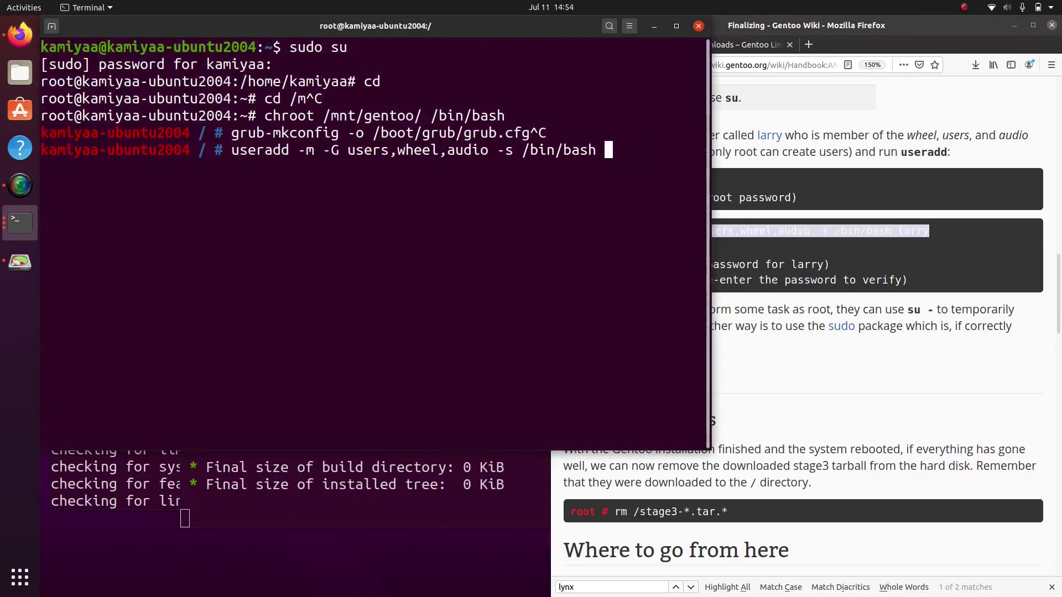
{"action": "type", "text": "kamiyaa"}
{"action": "key", "text": "Return"}
Set the new user's password with passwd, re-entering it after a mismatch
{"action": "type", "text": "pa"}
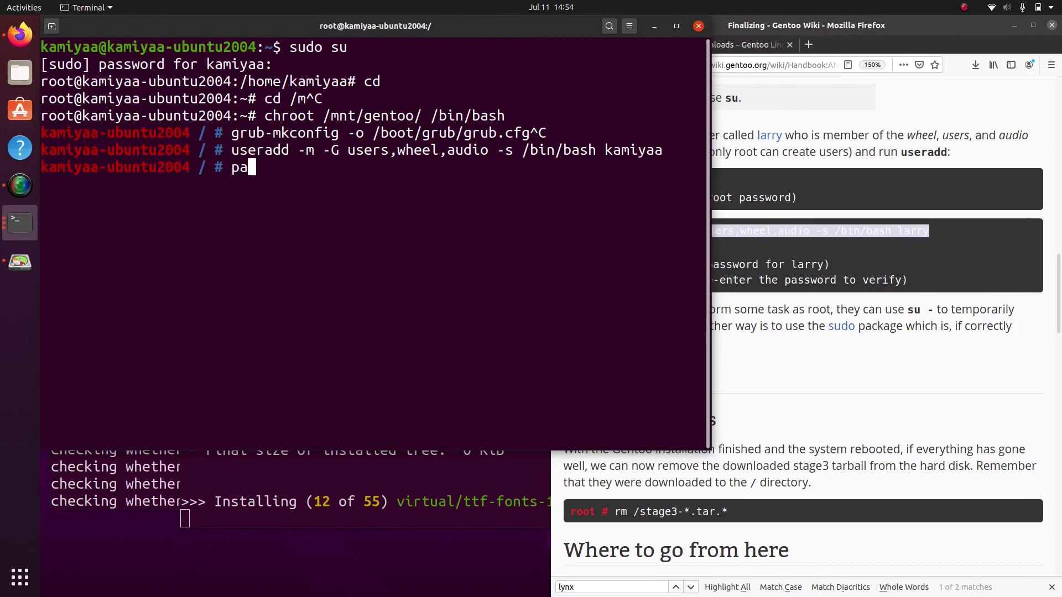
{"action": "key", "text": "Return"}
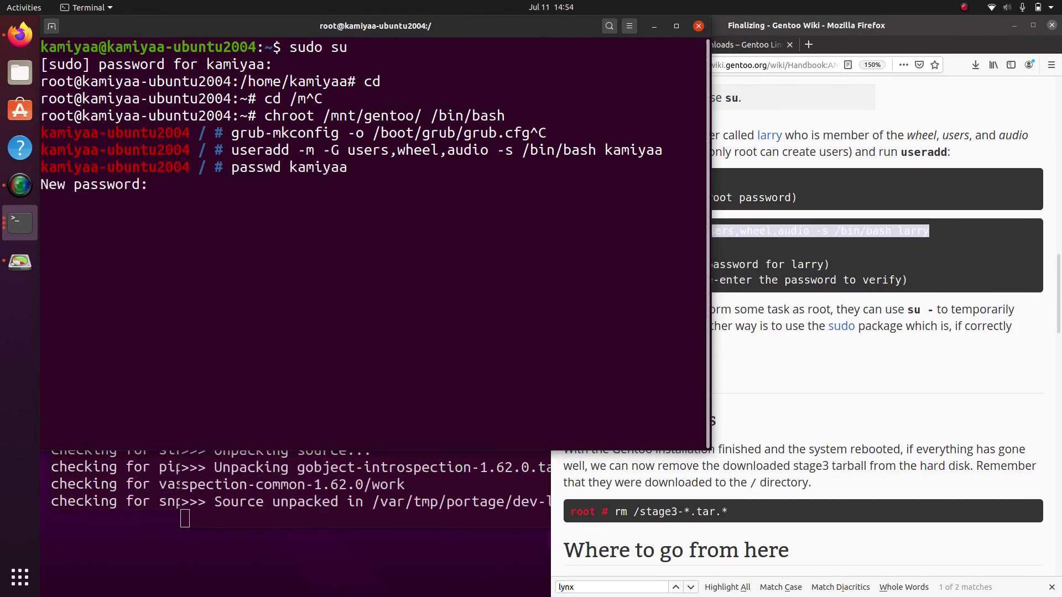
{"action": "key", "text": "Return"}
{"action": "key", "text": "Return"}
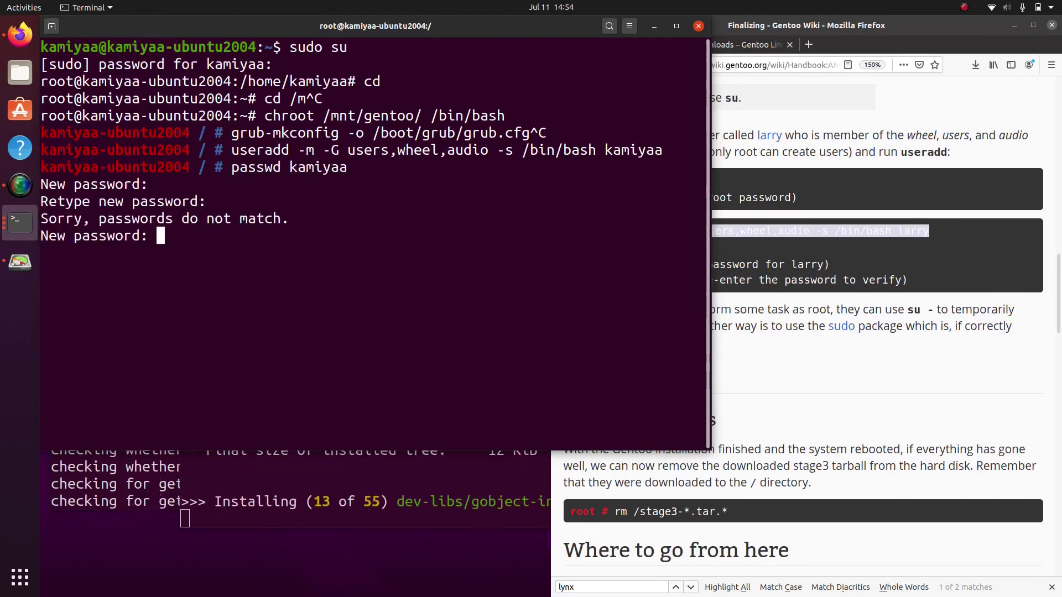
{"action": "key", "text": "Return"}
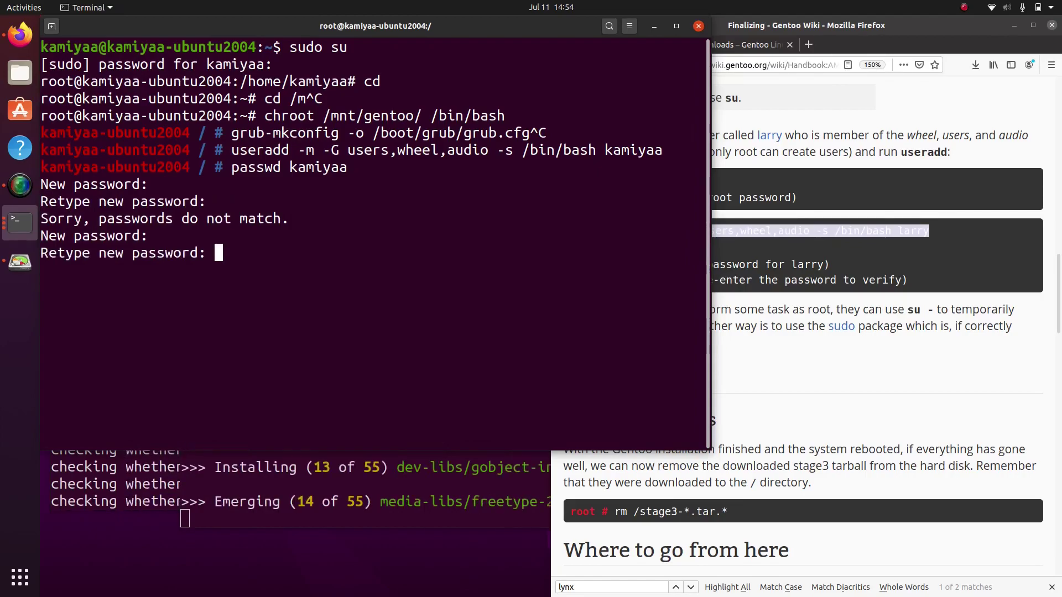
{"action": "key", "text": "Return"}
Set the root password with passwd
{"action": "type", "text": "passwd"}
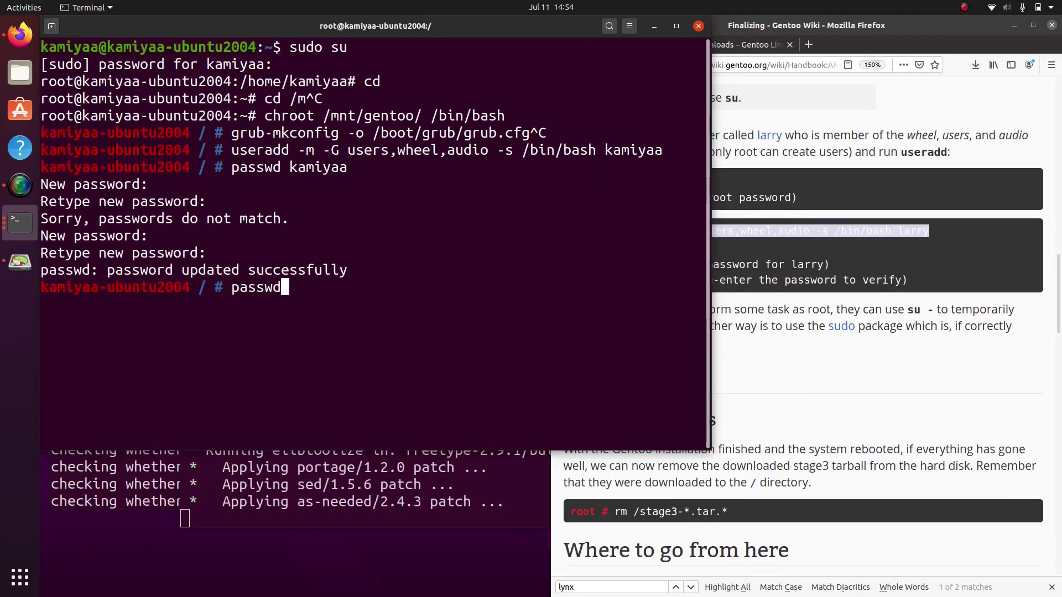
{"action": "key", "text": "Return"}
{"action": "key", "text": "Return"}
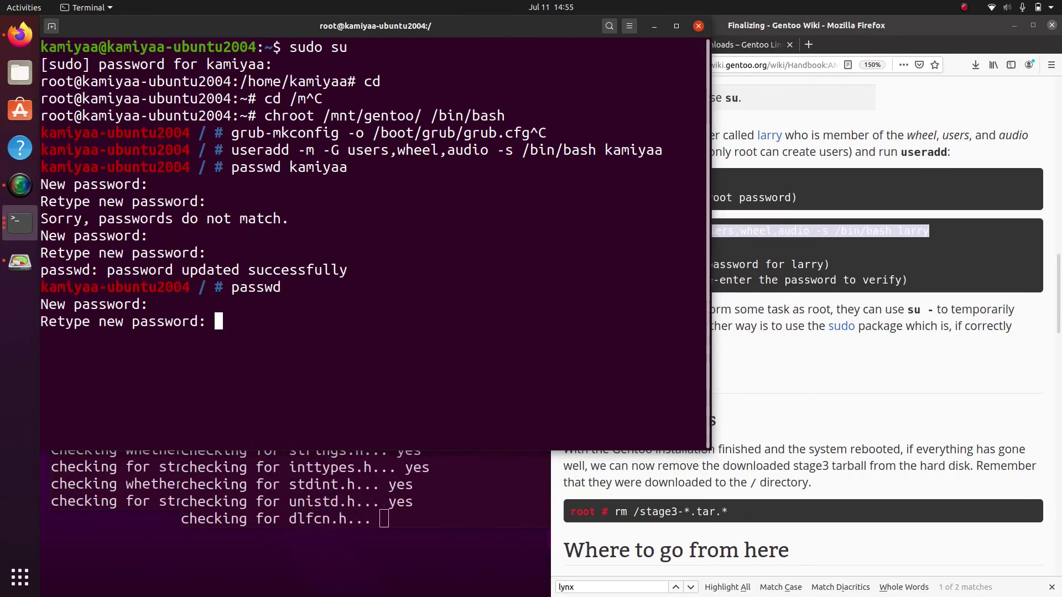
{"action": "key", "text": "Return"}
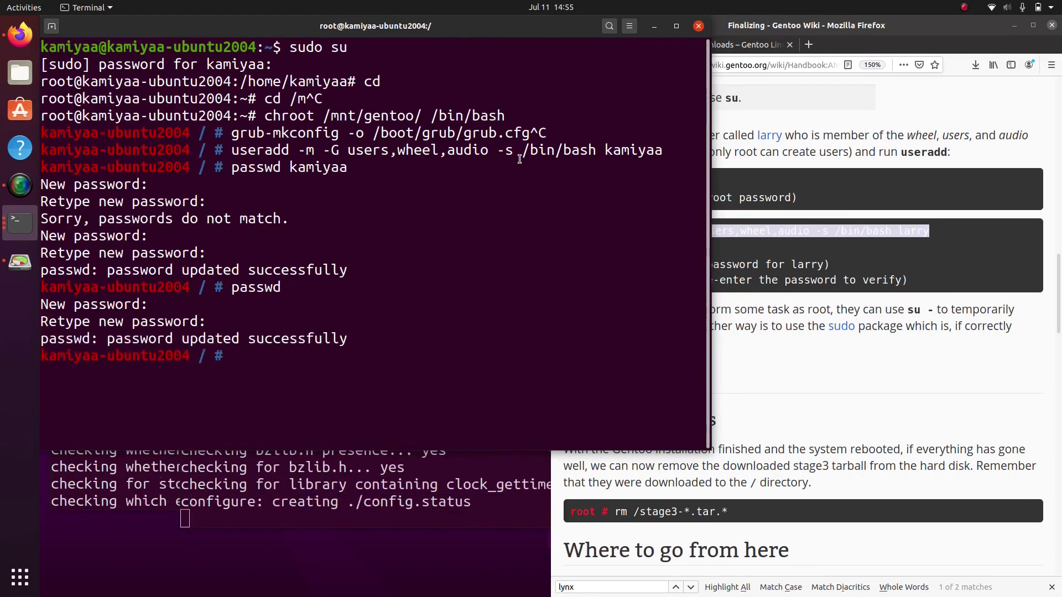
{"action": "left_click", "coordinate": [743, 221]}
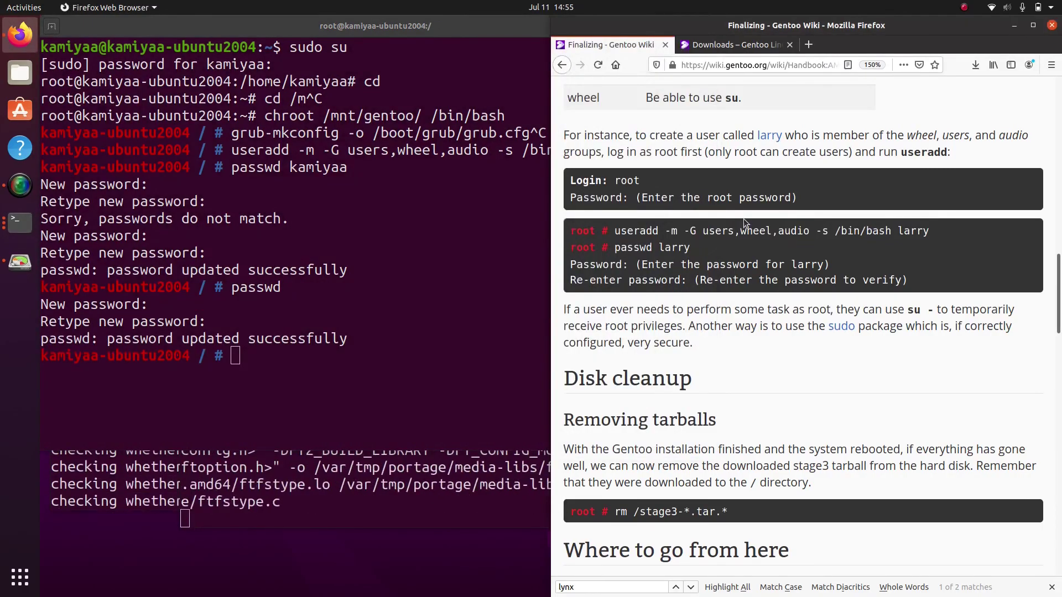